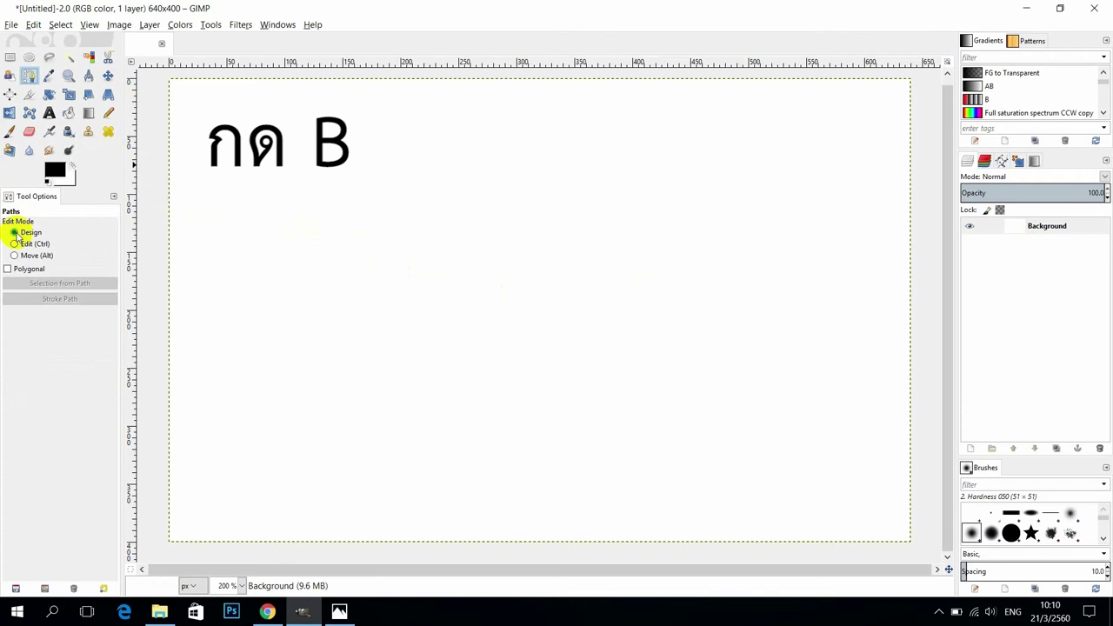
# Start a whale path at the mouth corner, curve the upper lip to the snout, and retract the snout anchor's outgoing handle
pyautogui.click(481, 328)
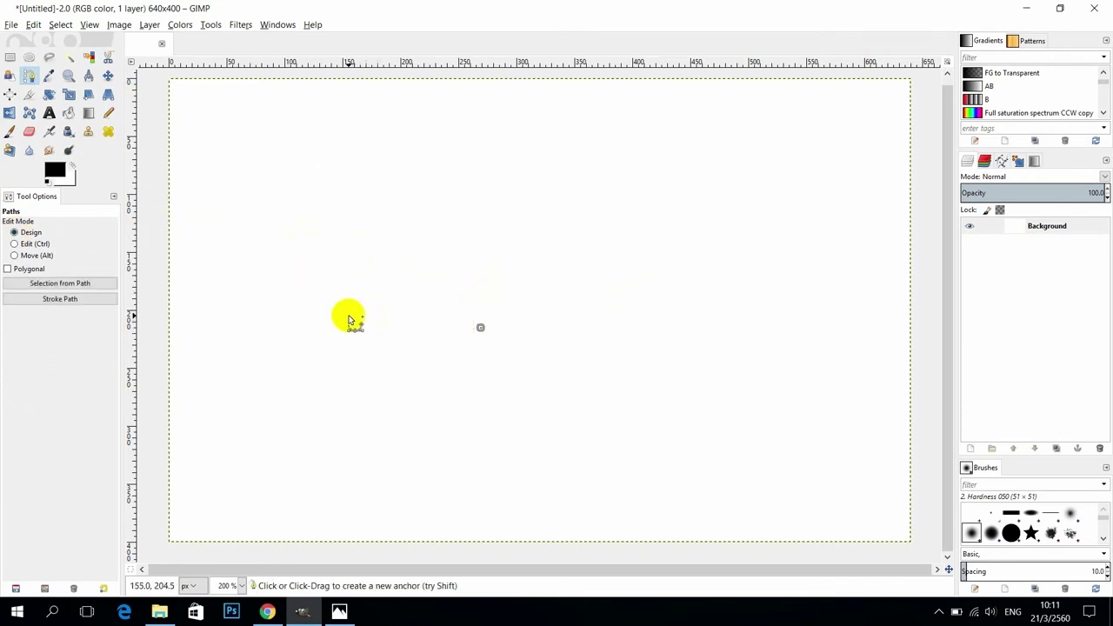
pyautogui.moveTo(325, 314); pyautogui.dragTo(272, 330)
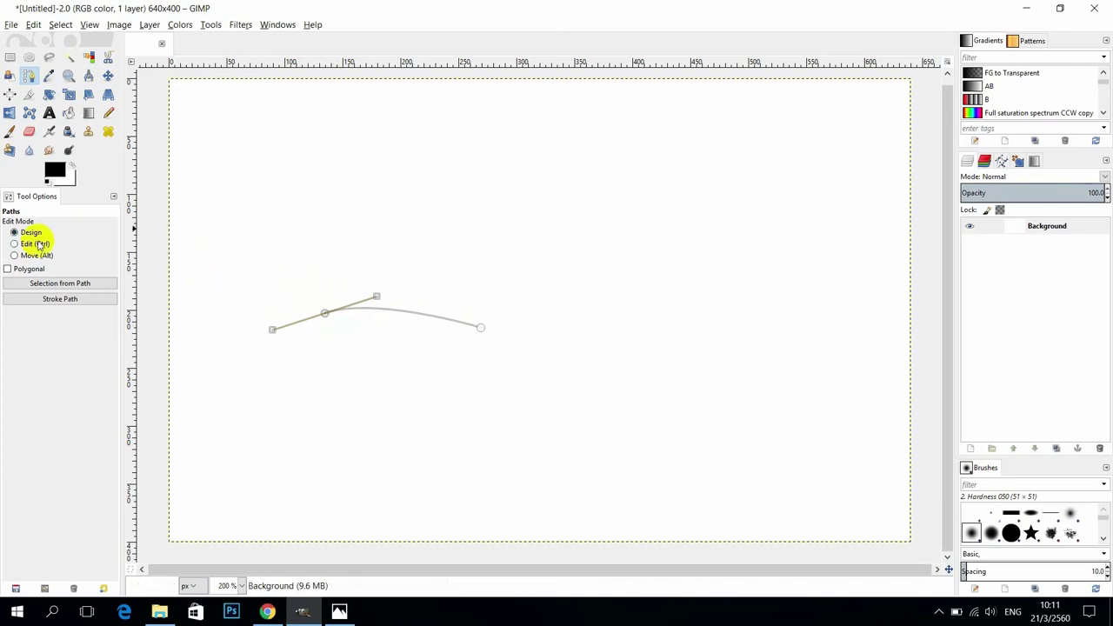
pyautogui.moveTo(273, 329); pyautogui.dragTo(324, 315)
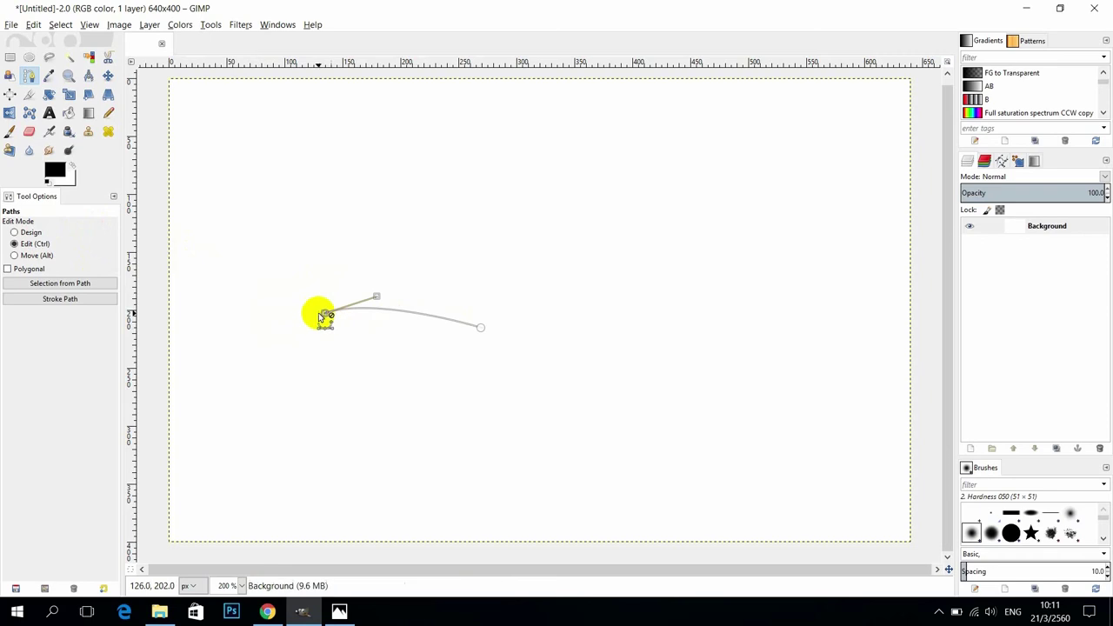
# Add a curved segment for the snout bump just above the upper lip and collapse its forward handle onto the anchor
pyautogui.click(14, 232)
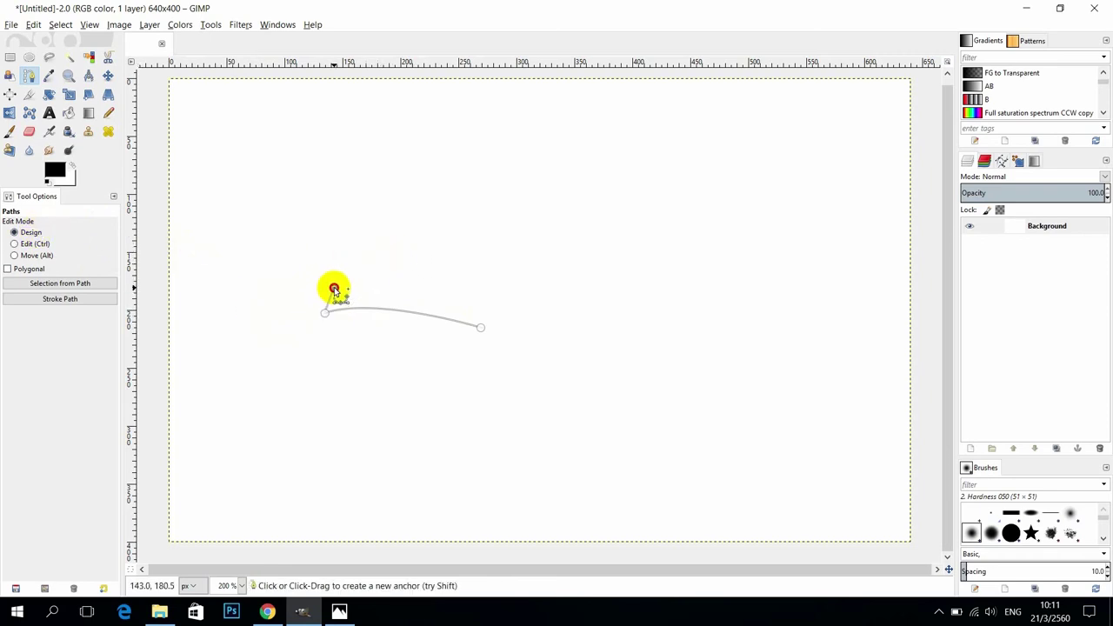
pyautogui.moveTo(334, 287); pyautogui.dragTo(360, 286)
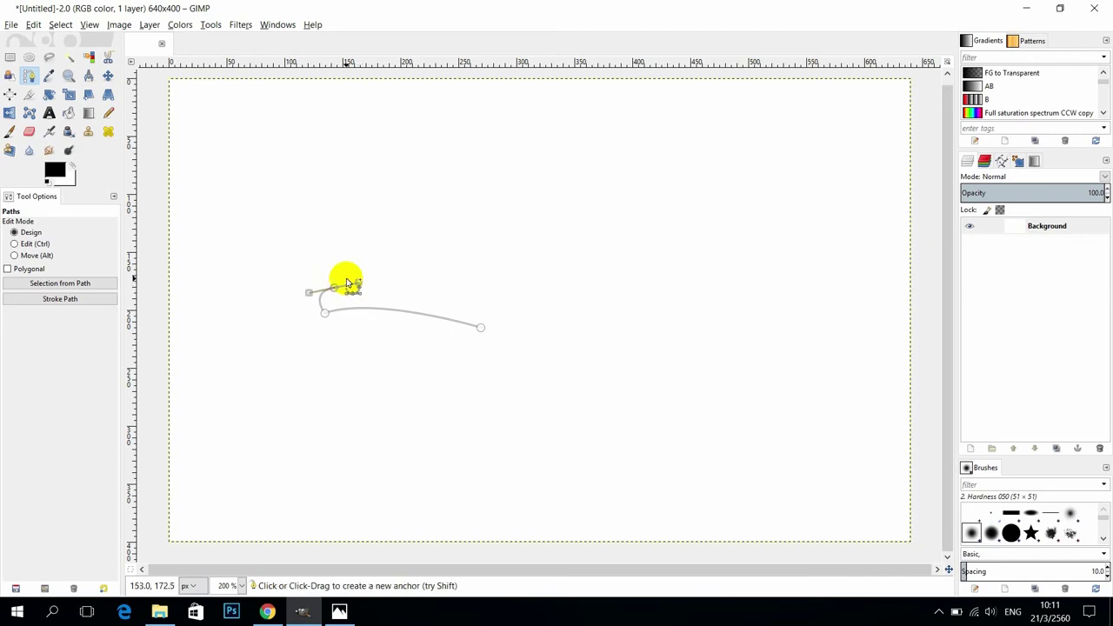
pyautogui.click(35, 244)
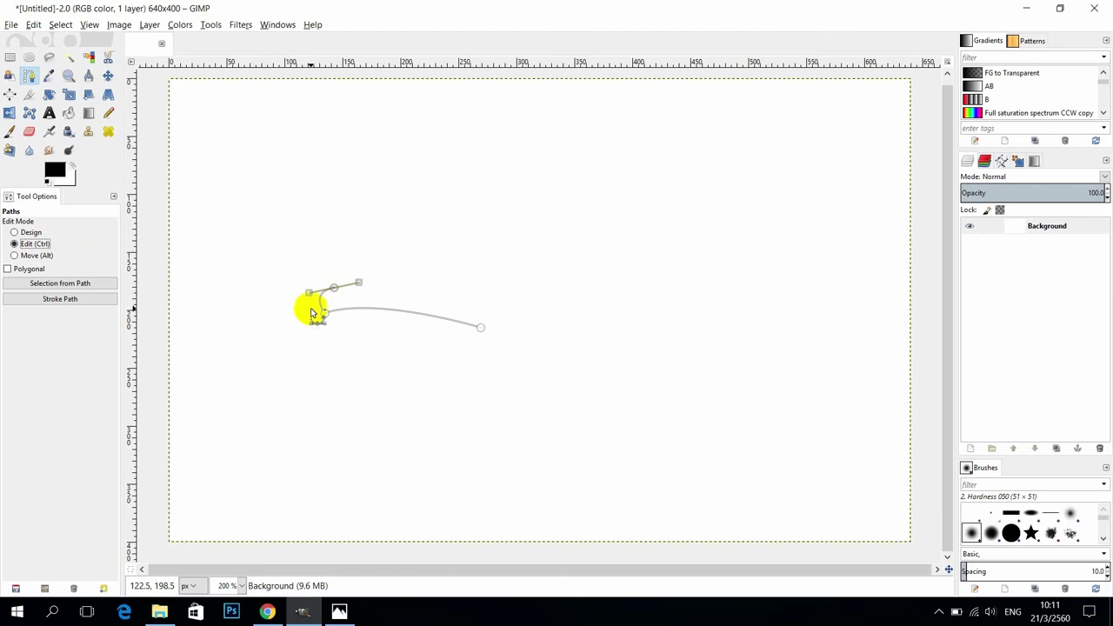
pyautogui.moveTo(359, 285); pyautogui.dragTo(335, 288)
# Draw the whale's rounded back, the tail base and the upper tail lobe, retracting the forward handle at the lobe's tip
pyautogui.click(31, 232)
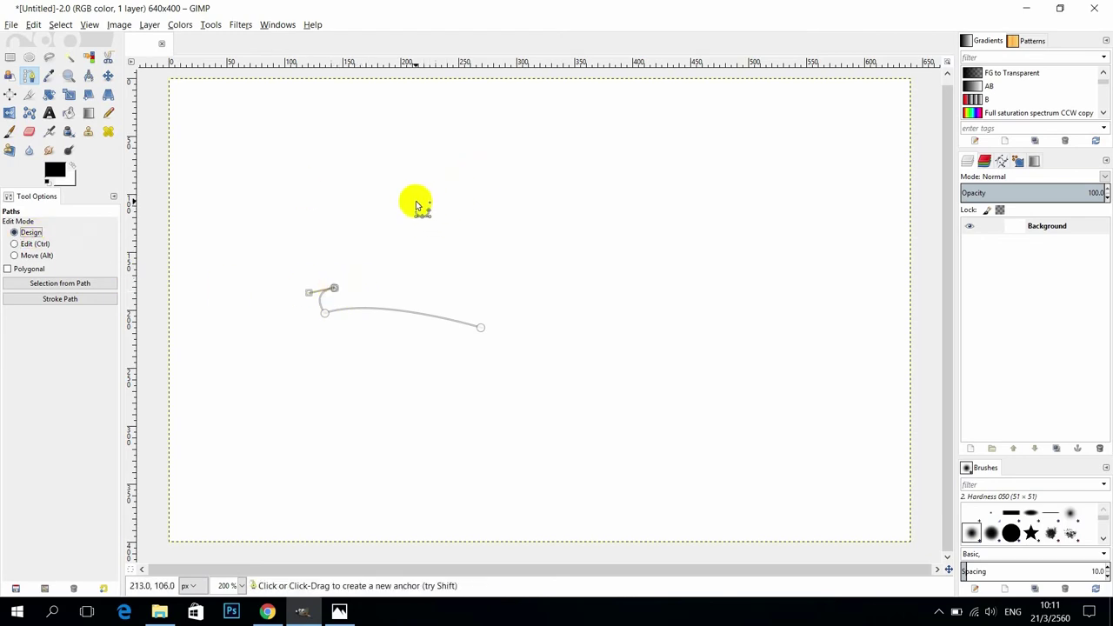
pyautogui.moveTo(420, 225); pyautogui.dragTo(496, 235)
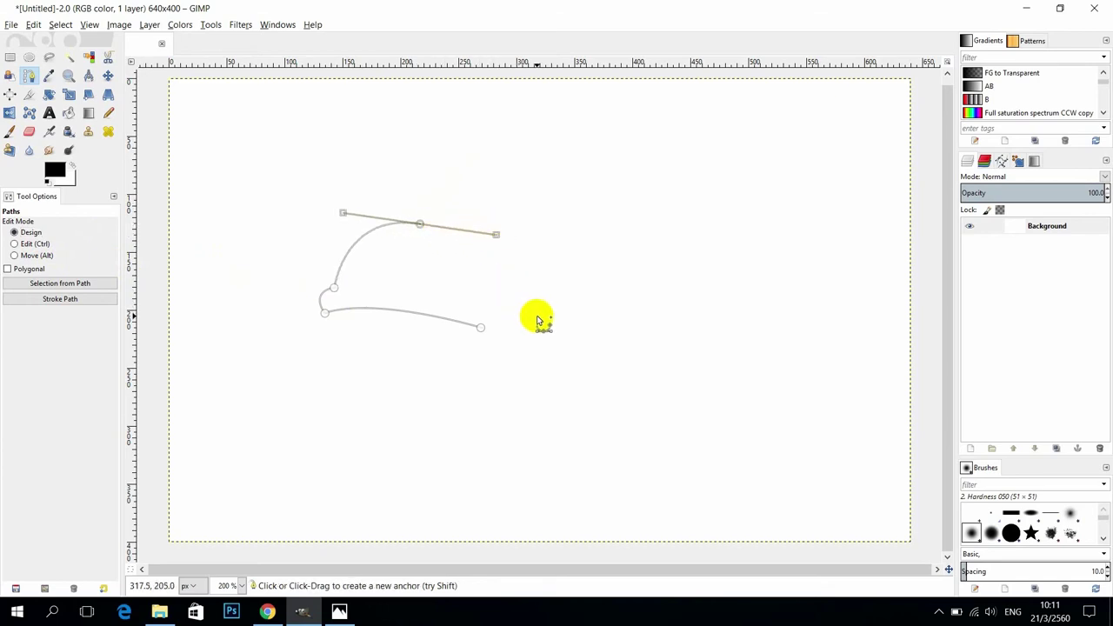
pyautogui.moveTo(536, 318); pyautogui.dragTo(566, 325)
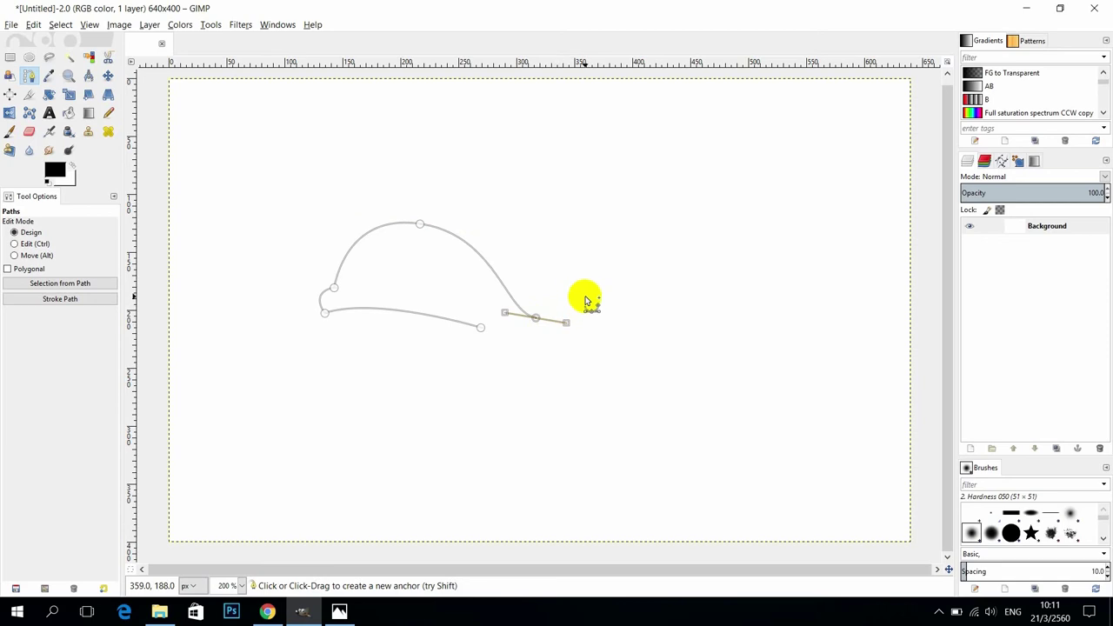
pyautogui.moveTo(570, 311)
pyautogui.mouseDown()
pyautogui.moveTo(562, 263)
pyautogui.moveTo(627, 276)
pyautogui.mouseUp()
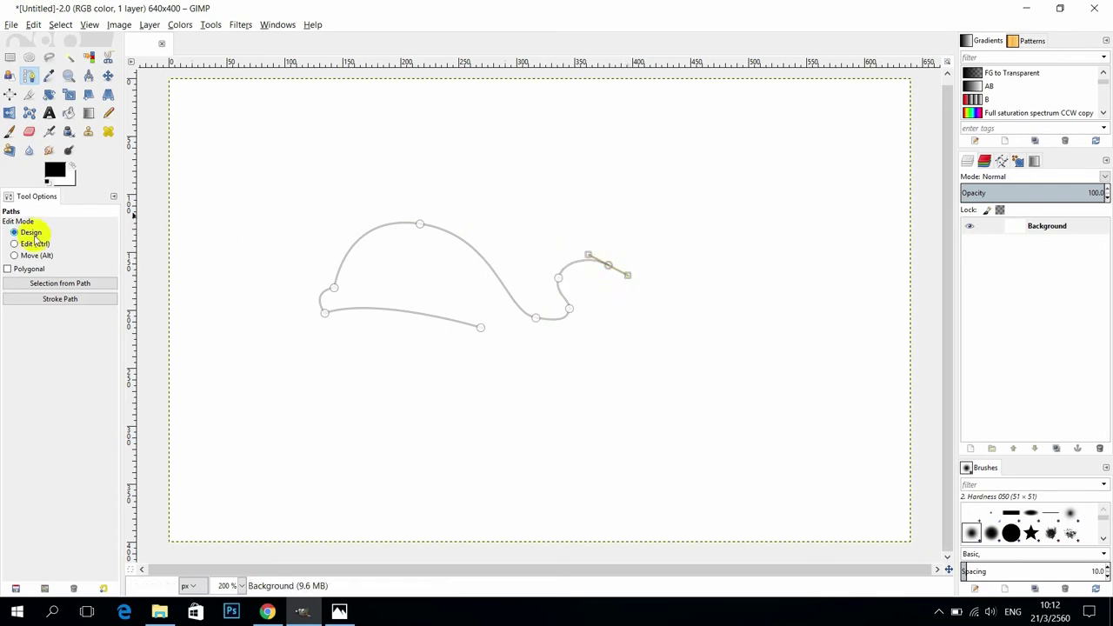
pyautogui.click(35, 243)
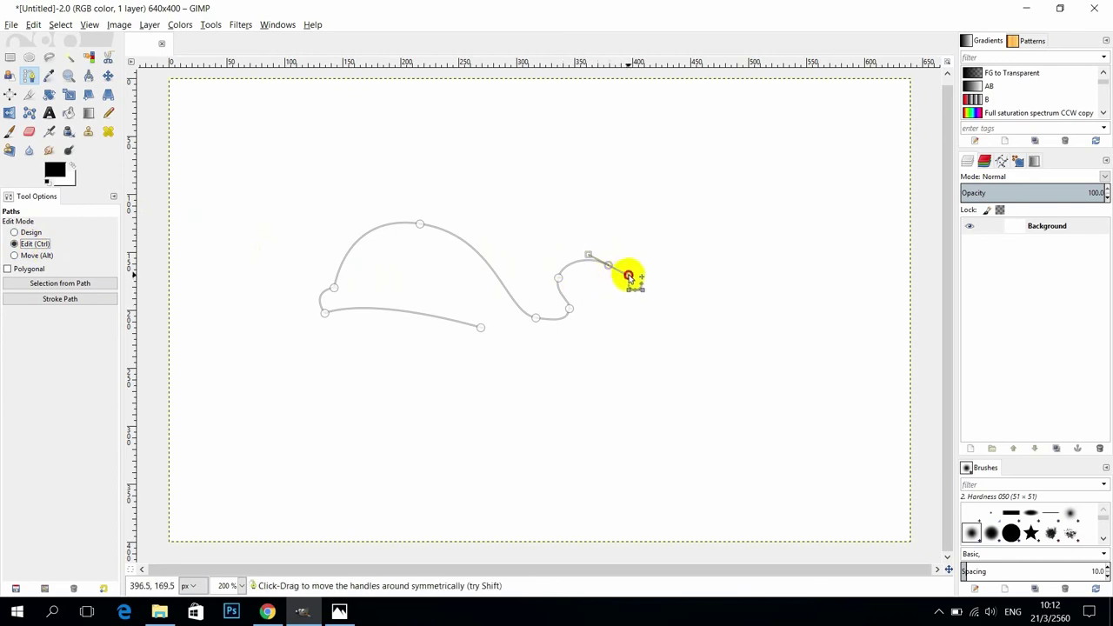
pyautogui.moveTo(629, 277); pyautogui.dragTo(608, 266)
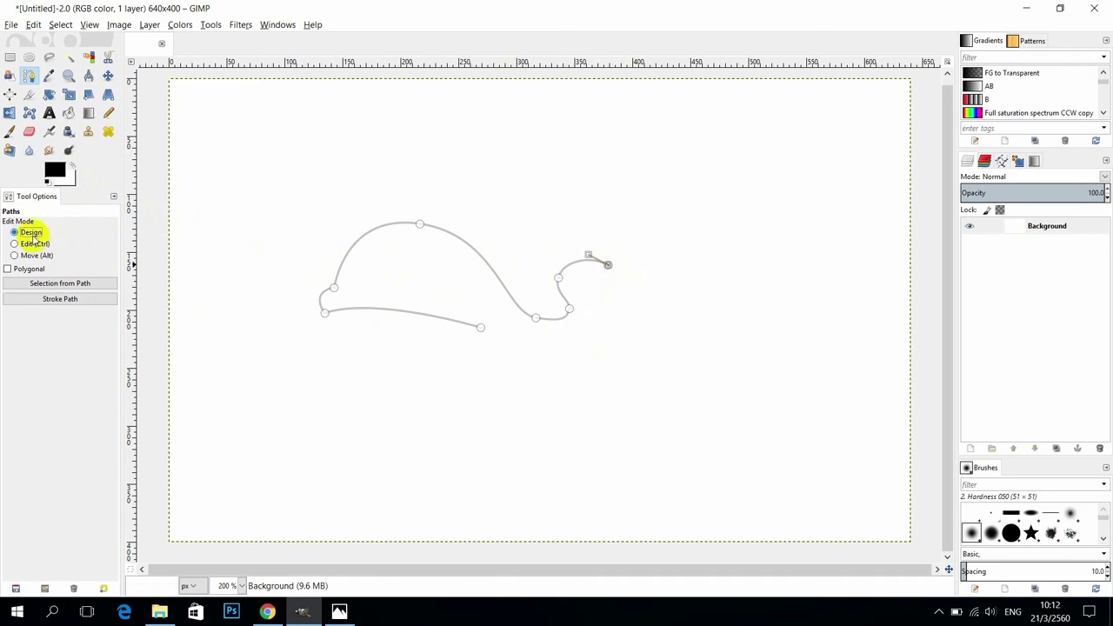
# Add the straight V-shaped tail notch and the curved lower tail lobe, retracting the outgoing handle where the lobe meets the body
pyautogui.click(598, 297)
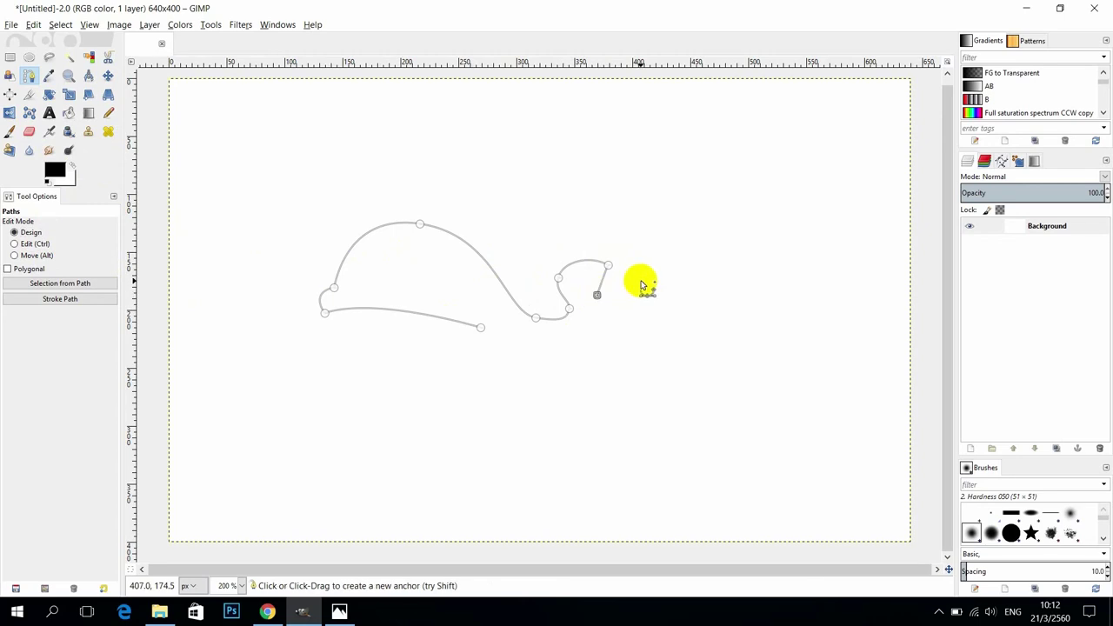
pyautogui.click(639, 280)
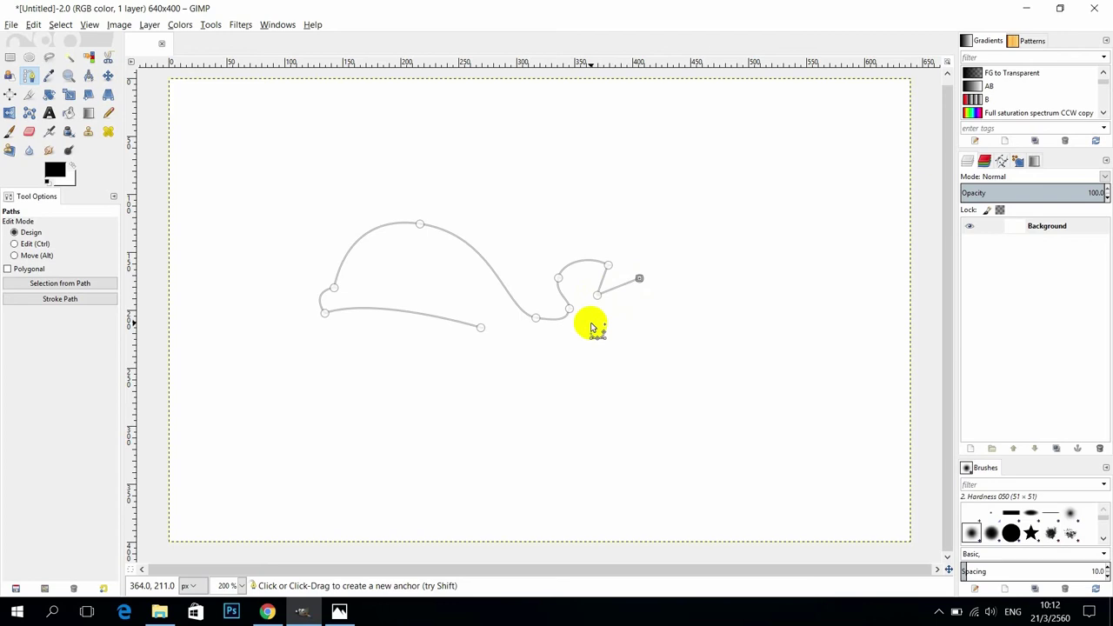
pyautogui.moveTo(591, 326); pyautogui.dragTo(529, 316)
pyautogui.click(27, 244)
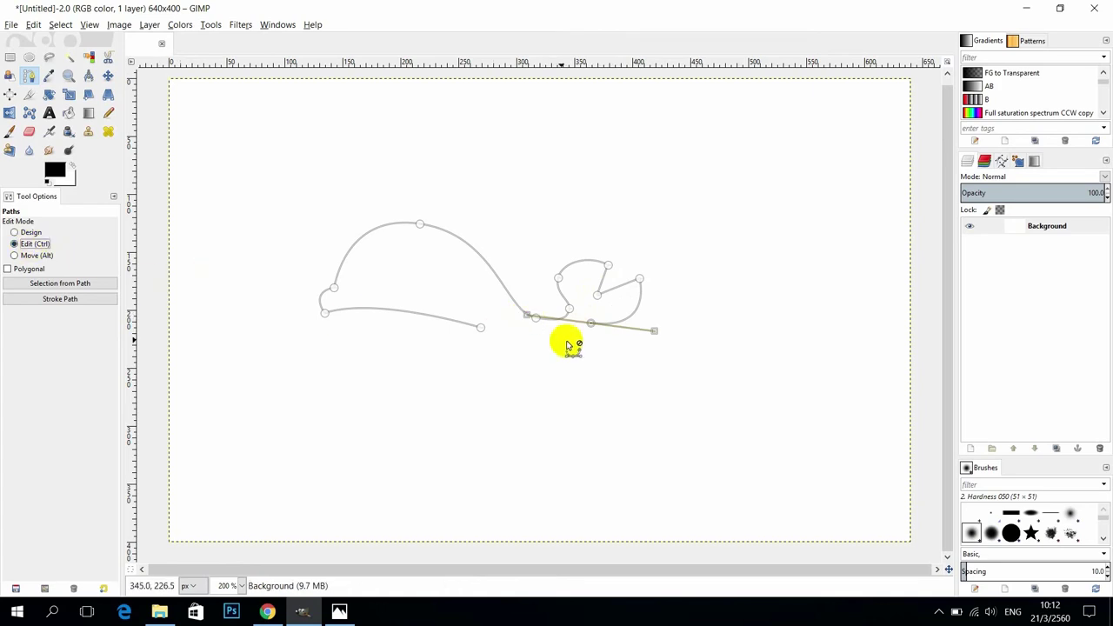
pyautogui.click(526, 315)
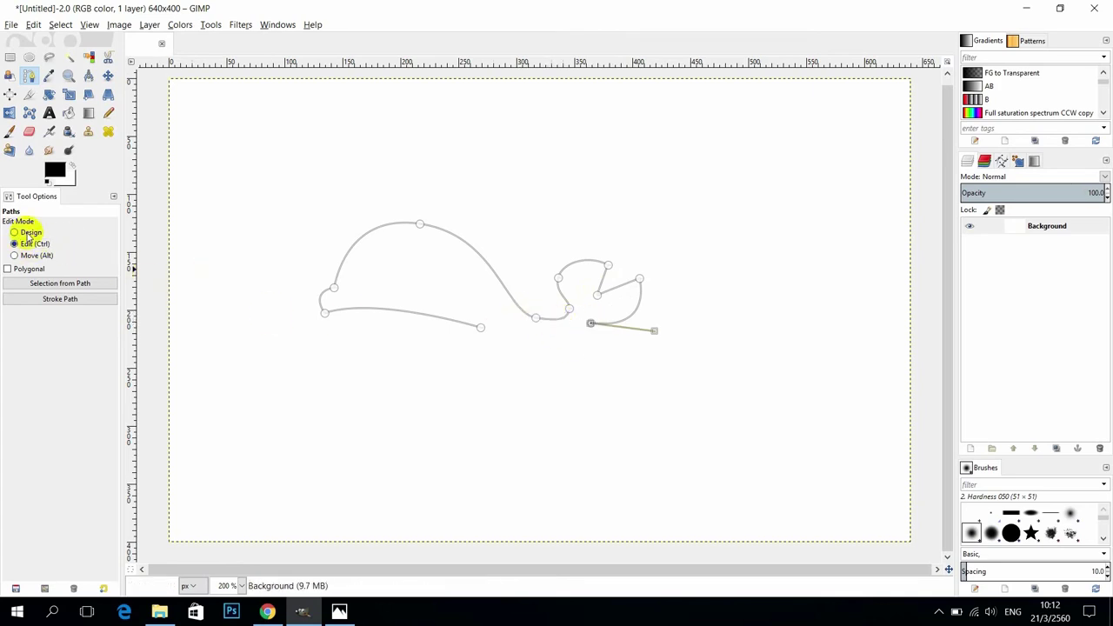
# Draw the curved belly, lower jaw tip and lower lip, and close the path at the mouth corner anchor
pyautogui.click(27, 235)
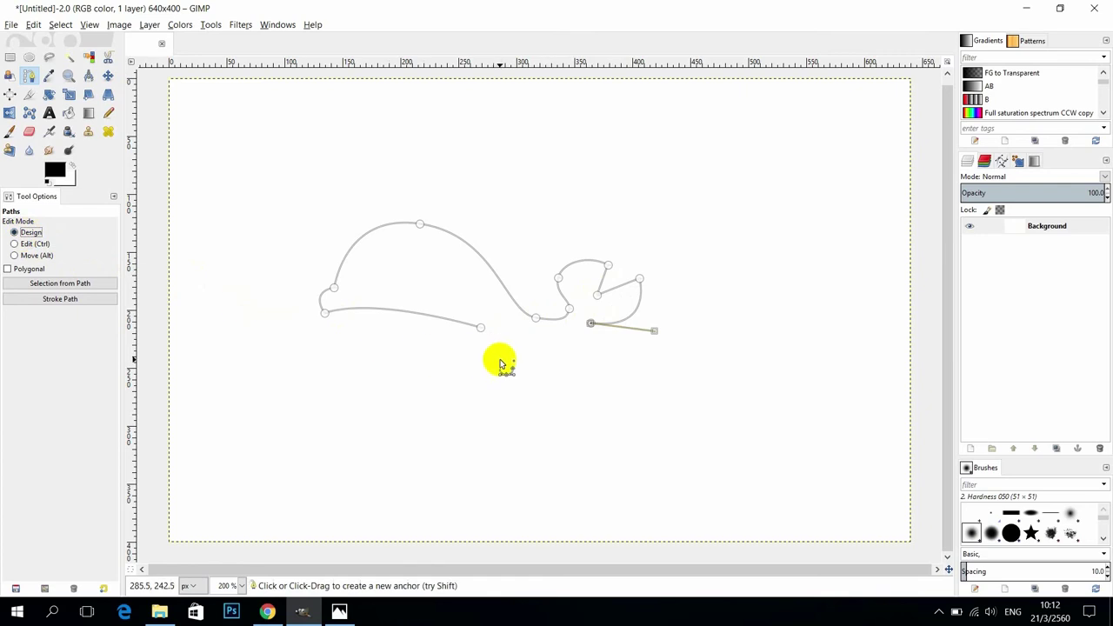
pyautogui.moveTo(520, 358); pyautogui.dragTo(463, 365)
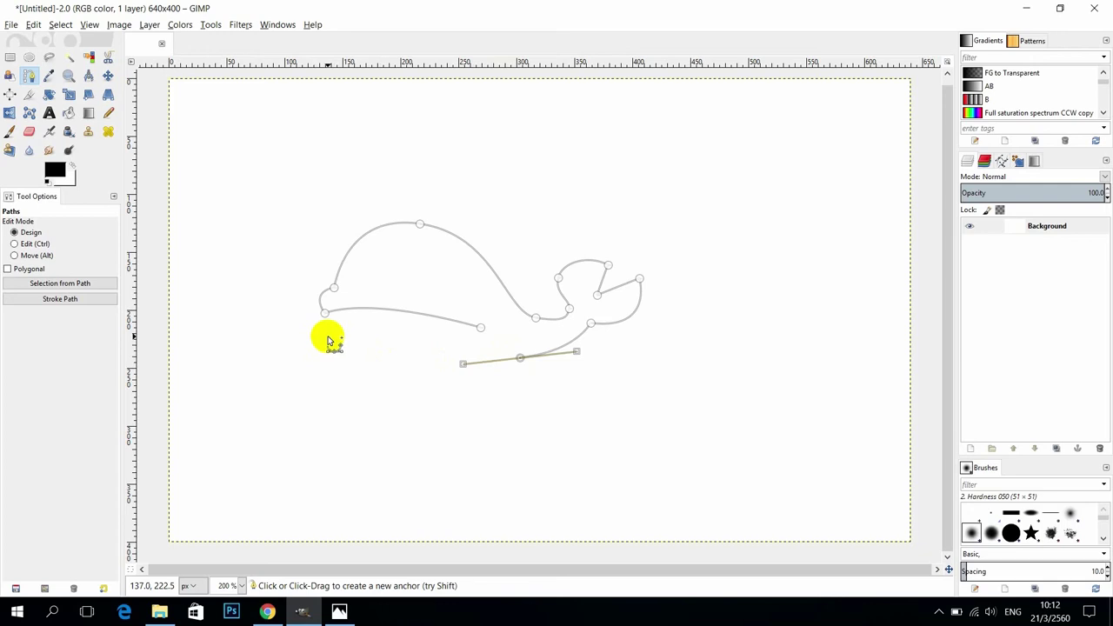
pyautogui.moveTo(323, 341); pyautogui.dragTo(329, 319)
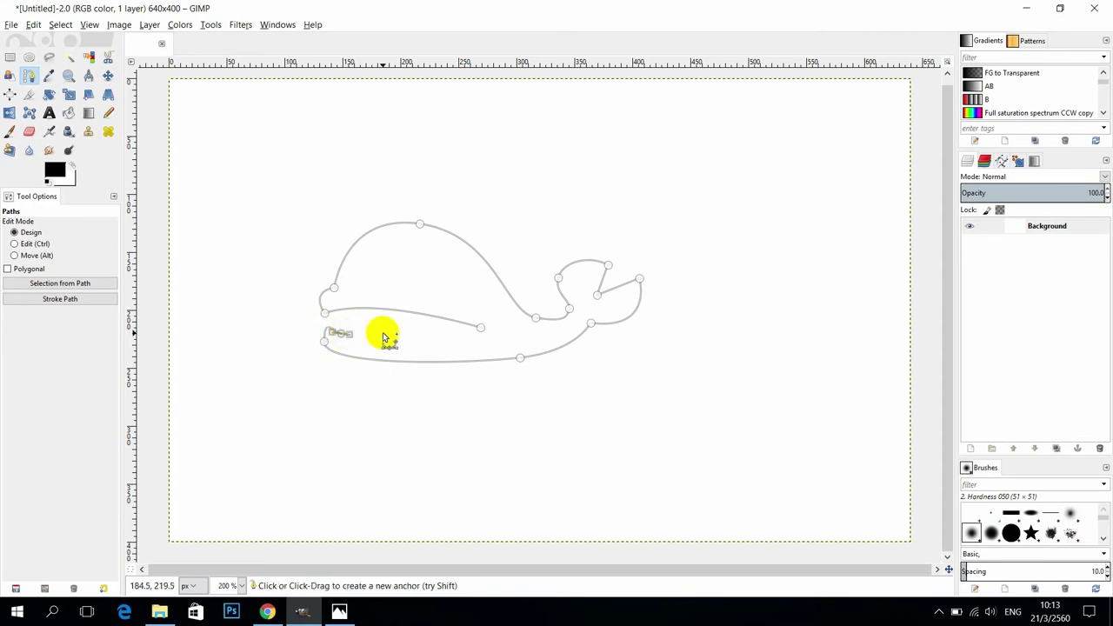
pyautogui.press('ctrl')
pyautogui.keyDown('ctrl'); pyautogui.click(482, 329); pyautogui.keyUp('ctrl')
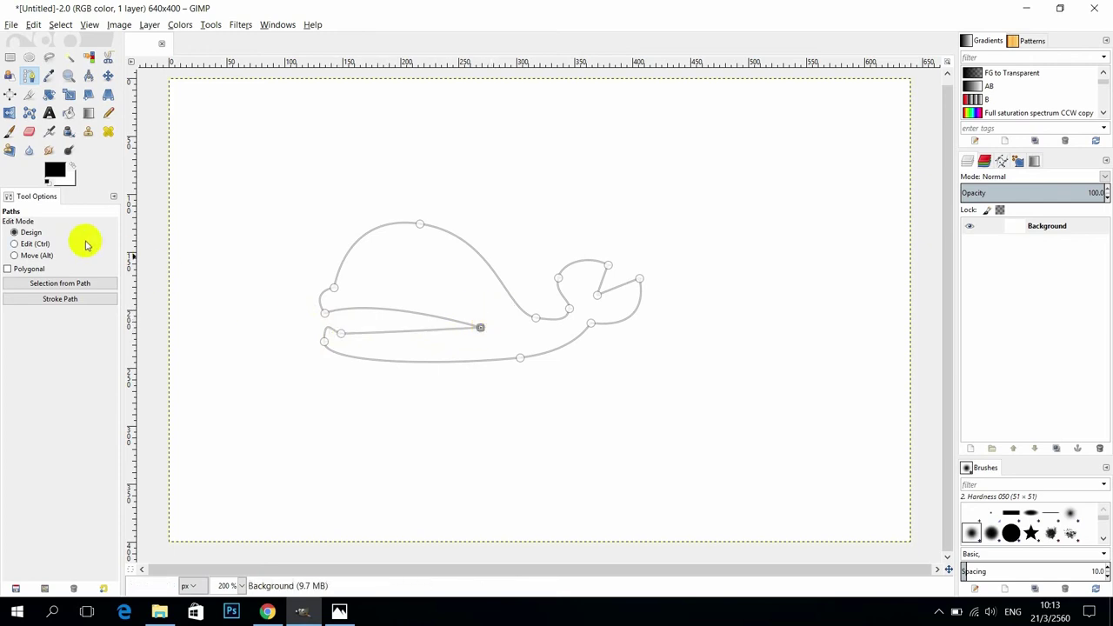
# Curve the lower mouth line and fine-tune the anchors and handles at the lower lip, jaw tip and mouth corner
pyautogui.click(31, 244)
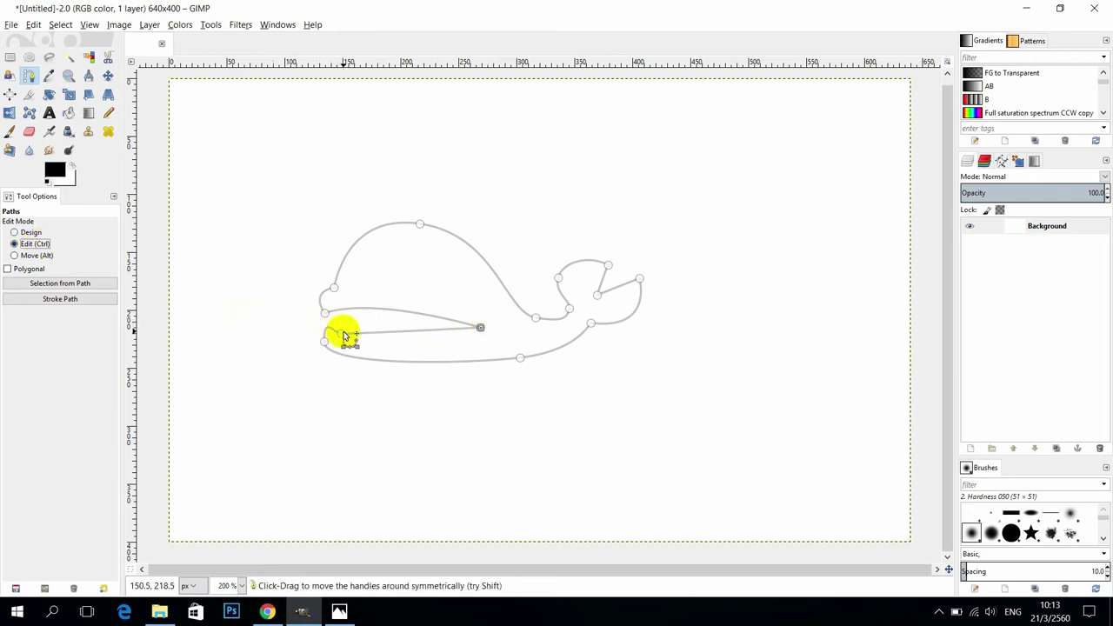
pyautogui.moveTo(343, 338)
pyautogui.mouseDown()
pyautogui.moveTo(367, 348)
pyautogui.moveTo(326, 345)
pyautogui.moveTo(325, 320)
pyautogui.moveTo(326, 329)
pyautogui.mouseUp()
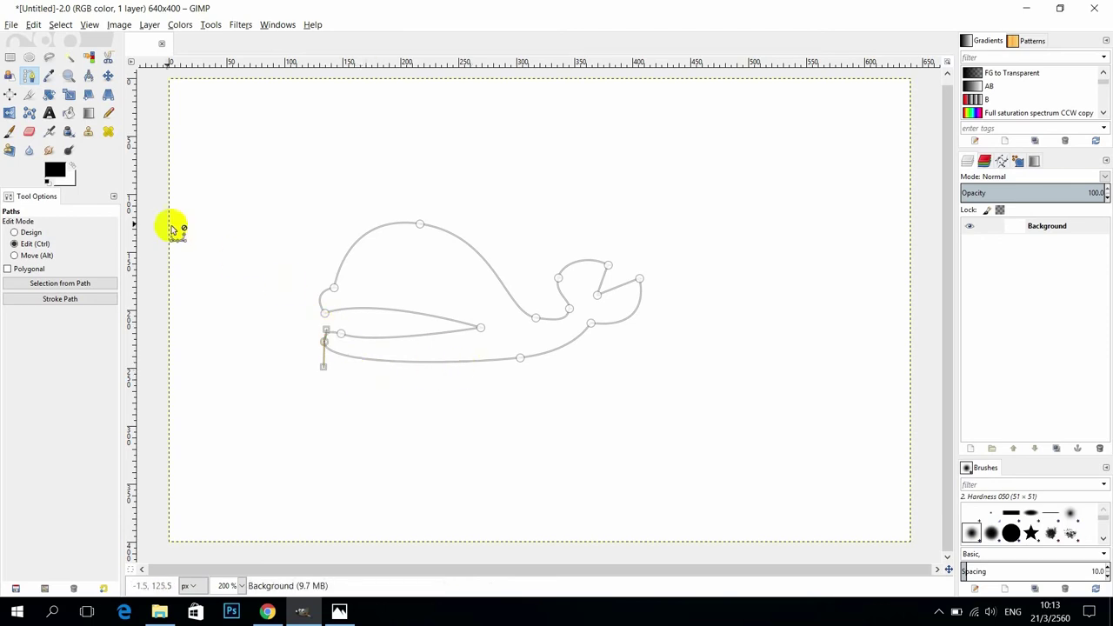
pyautogui.click(17, 232)
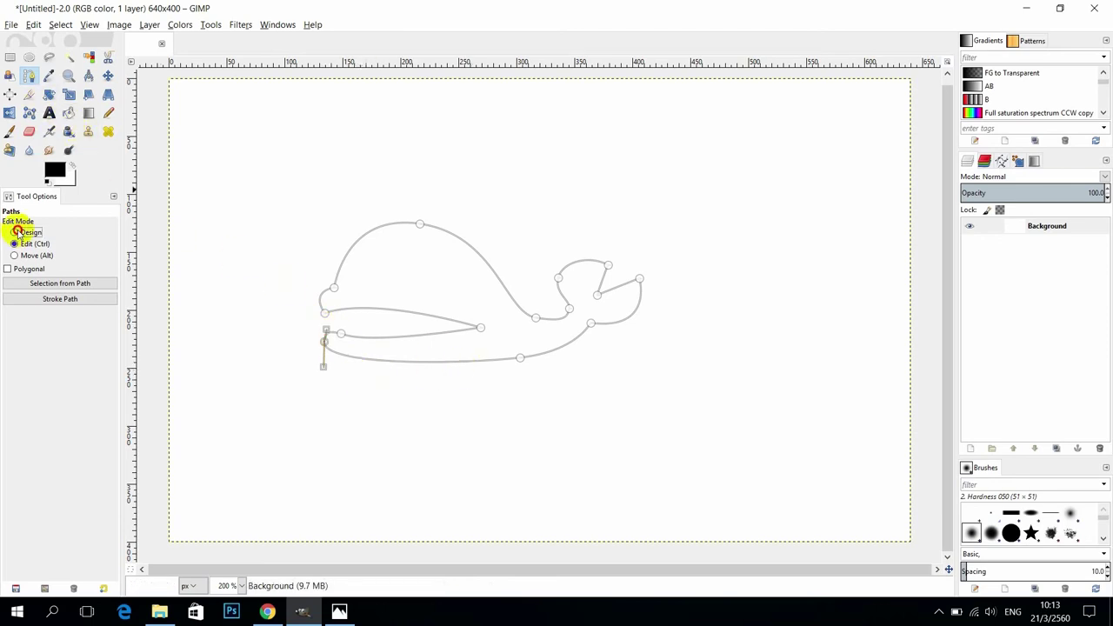
pyautogui.click(340, 334)
pyautogui.moveTo(340, 333); pyautogui.dragTo(344, 335)
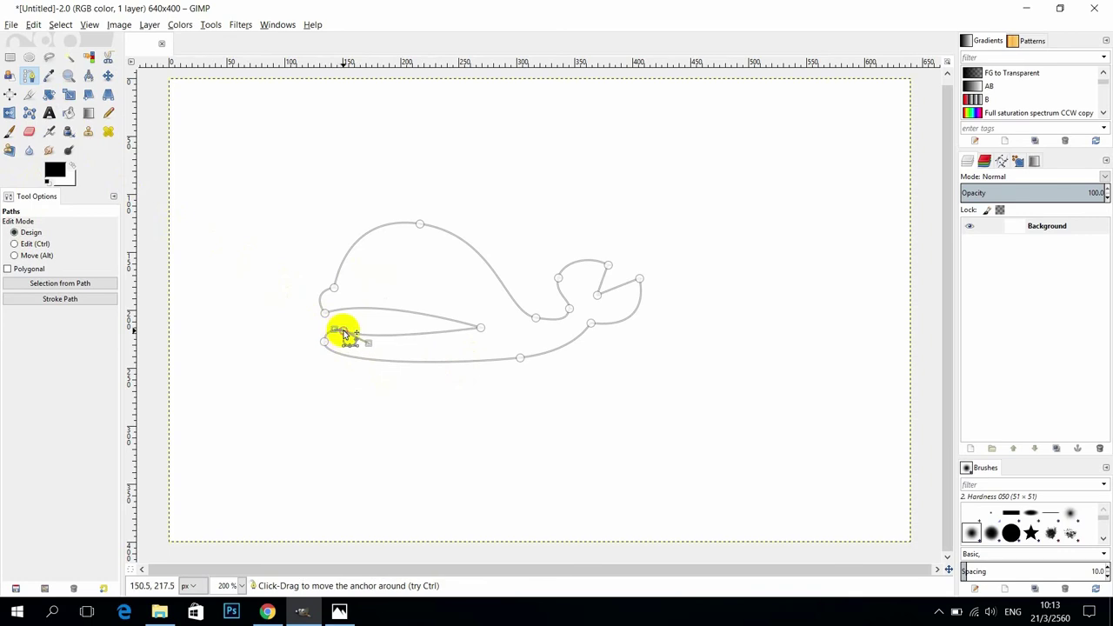
pyautogui.click(476, 328)
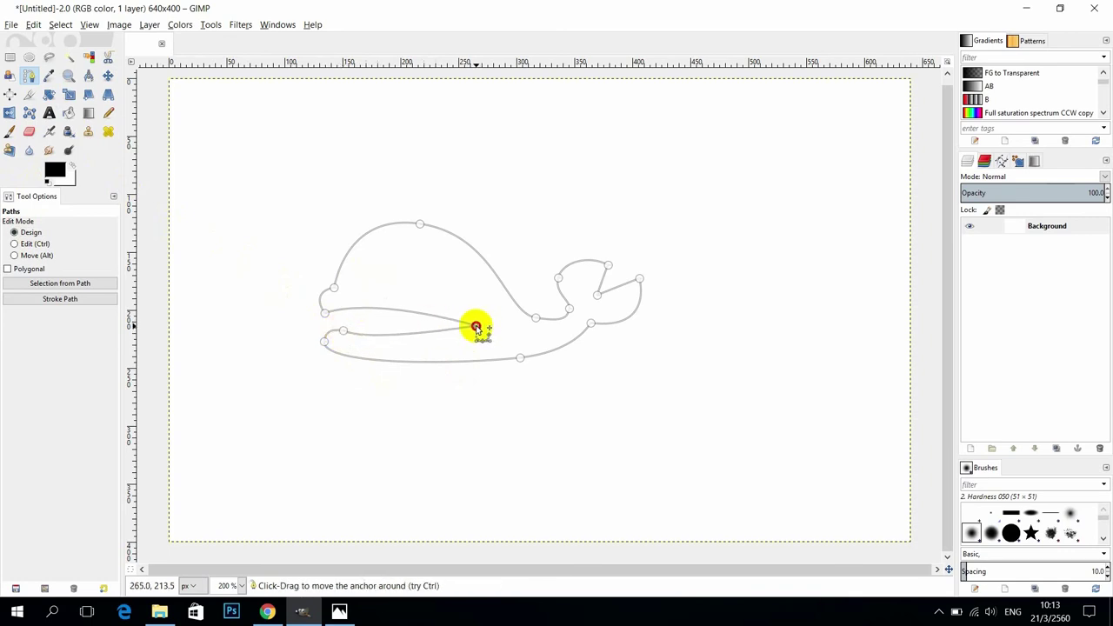
pyautogui.click(324, 342)
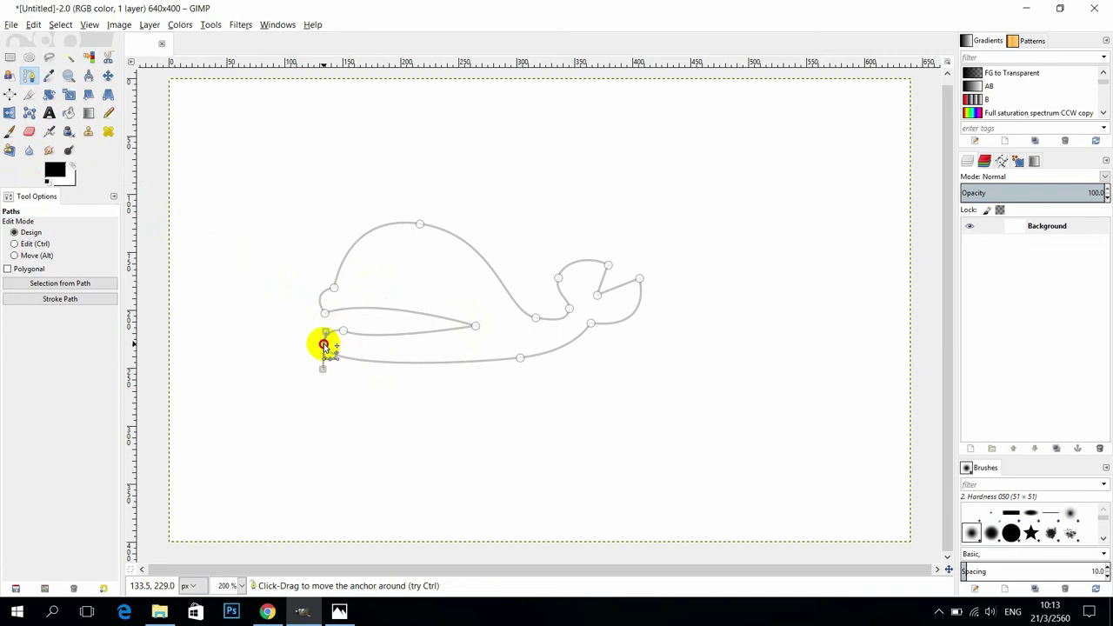
pyautogui.moveTo(323, 344); pyautogui.dragTo(326, 340)
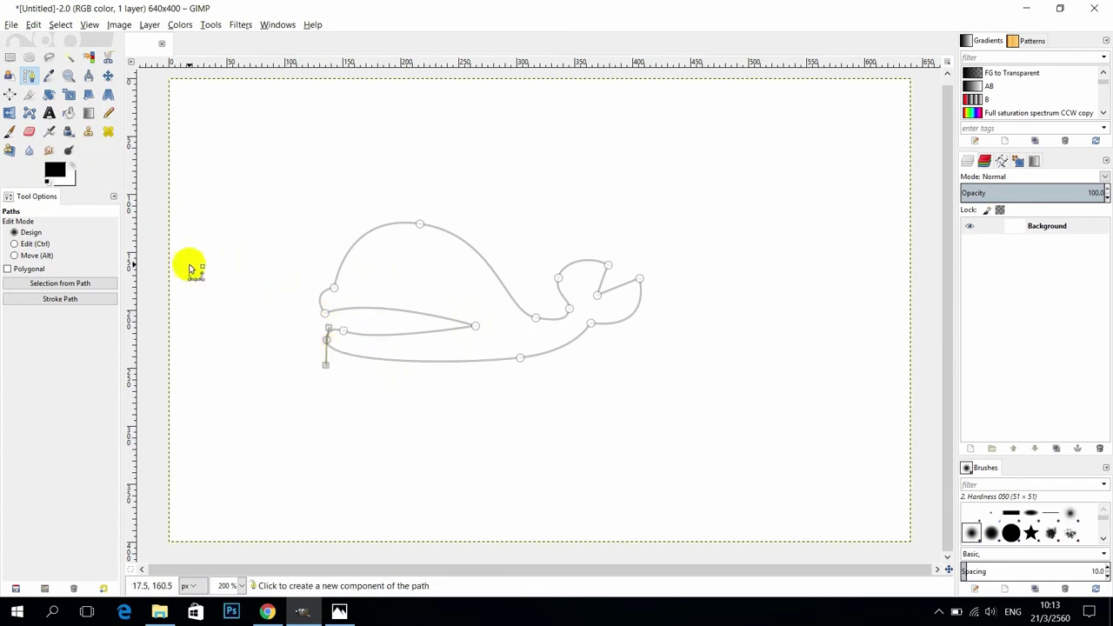
pyautogui.click(45, 246)
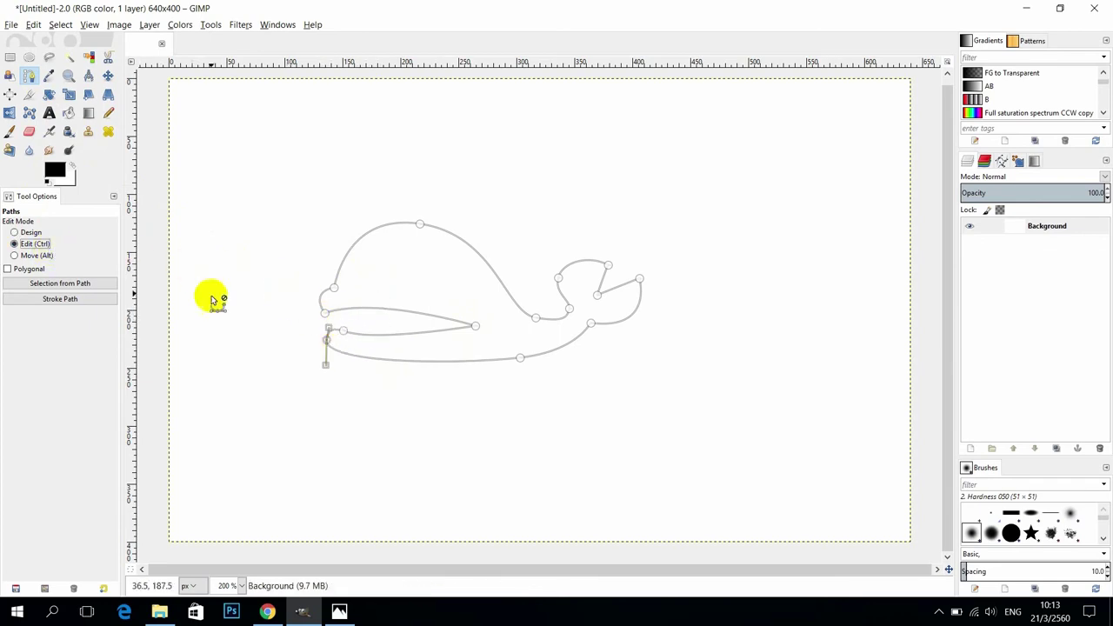
pyautogui.click(328, 327)
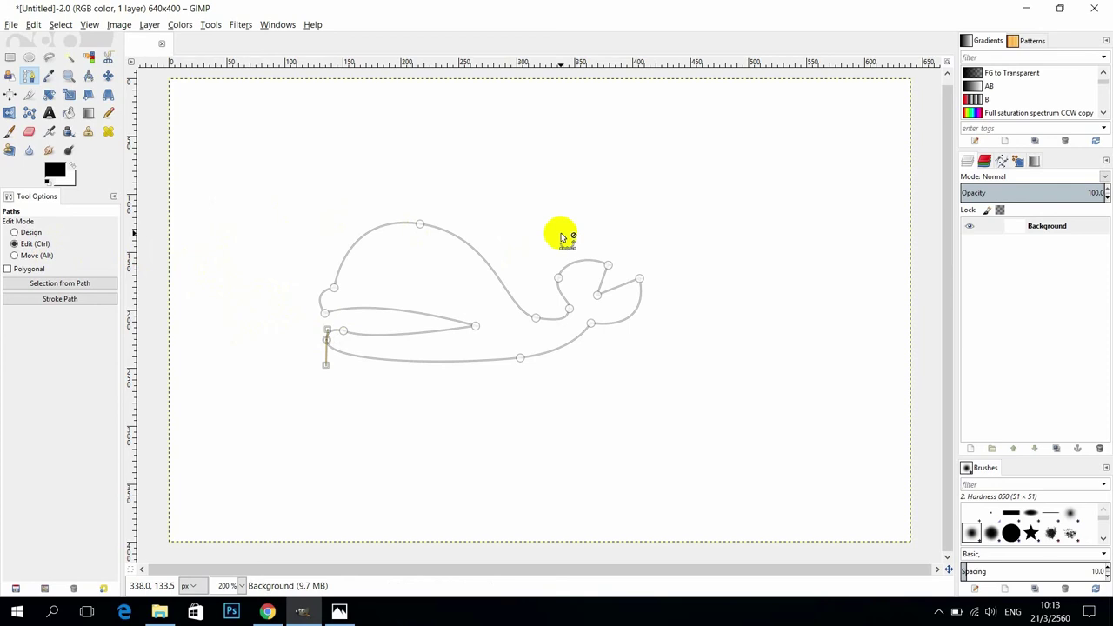
# Stroke the whale path "Unnamed #1" with a 3.0 px antialiased solid-color line
pyautogui.click(1003, 161)
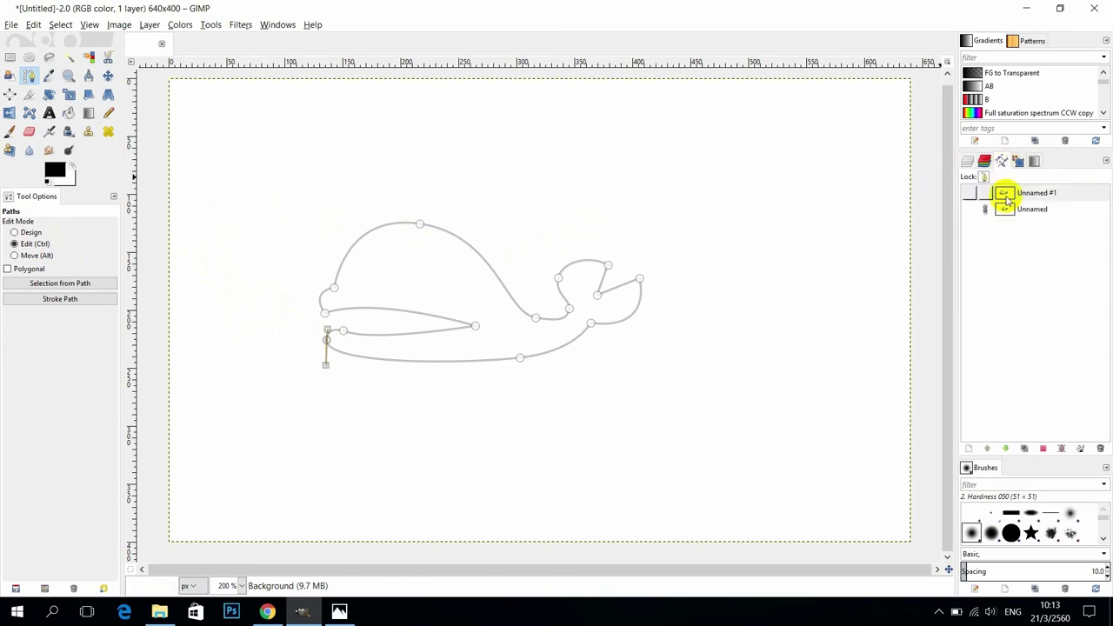
pyautogui.click(1003, 192)
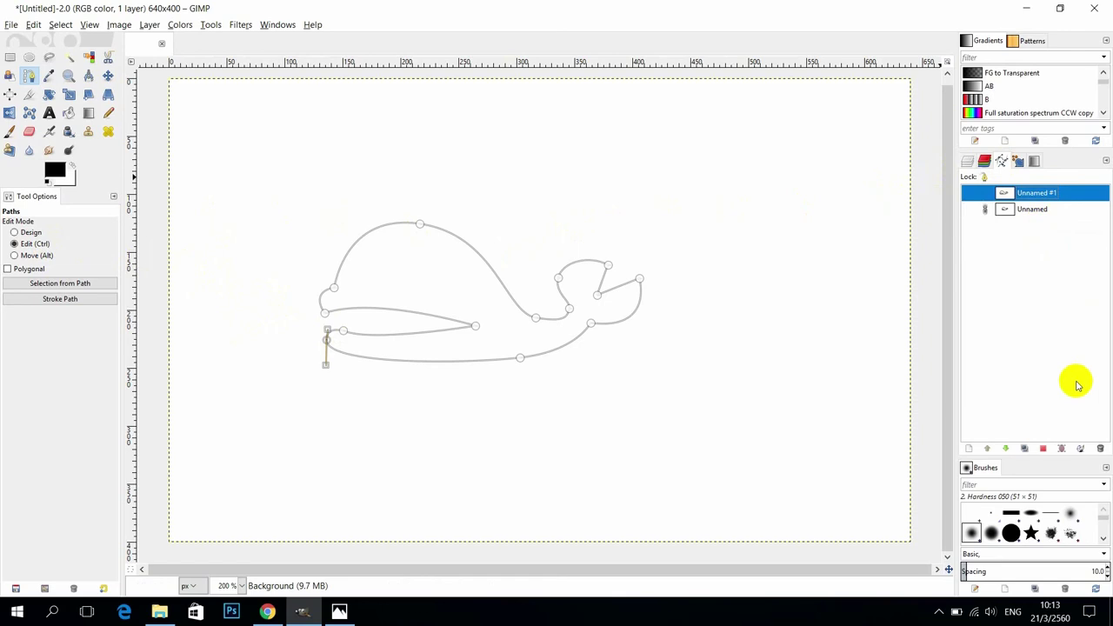
pyautogui.click(1078, 450)
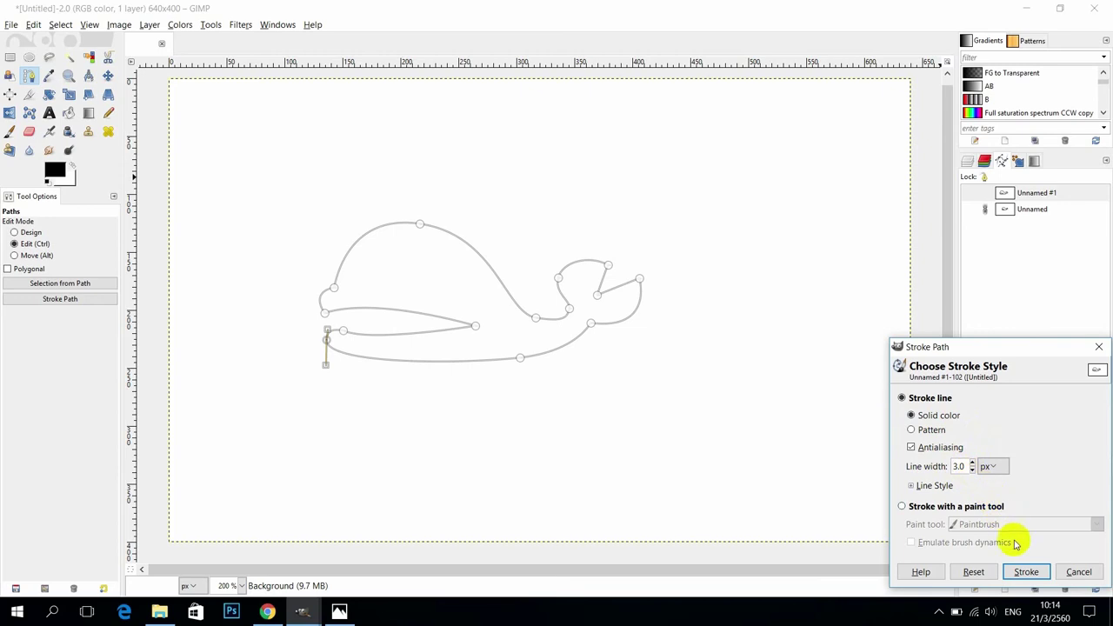
pyautogui.click(1025, 573)
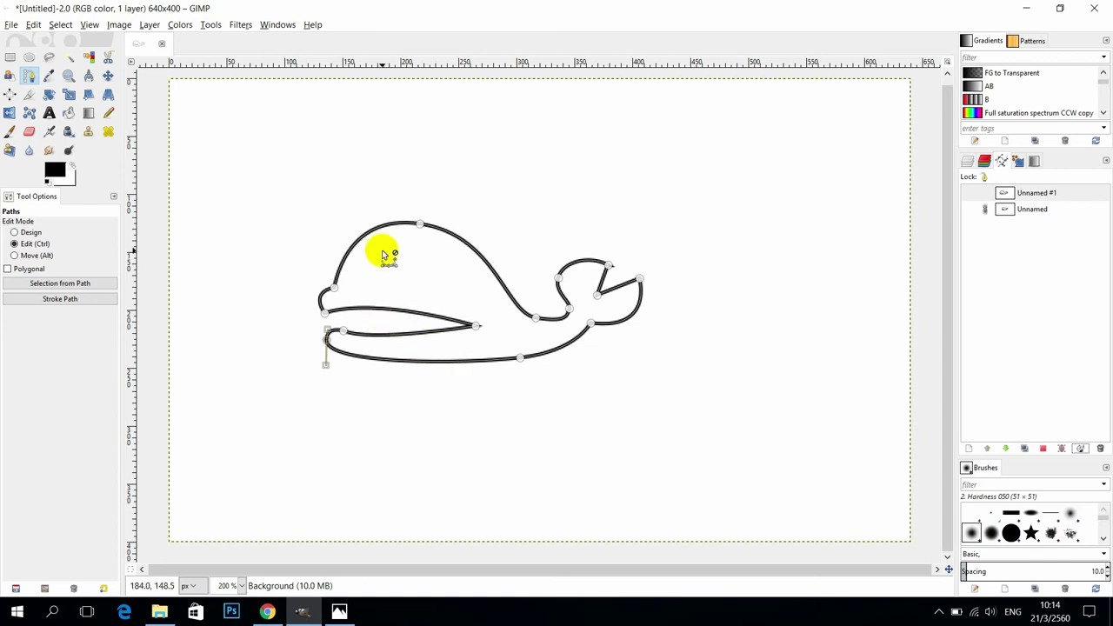
# Paint the slanted teeth lines across the whale's open mouth with the Paintbrush, using the 2. Hardness 100 brush at size 2
pyautogui.click(8, 130)
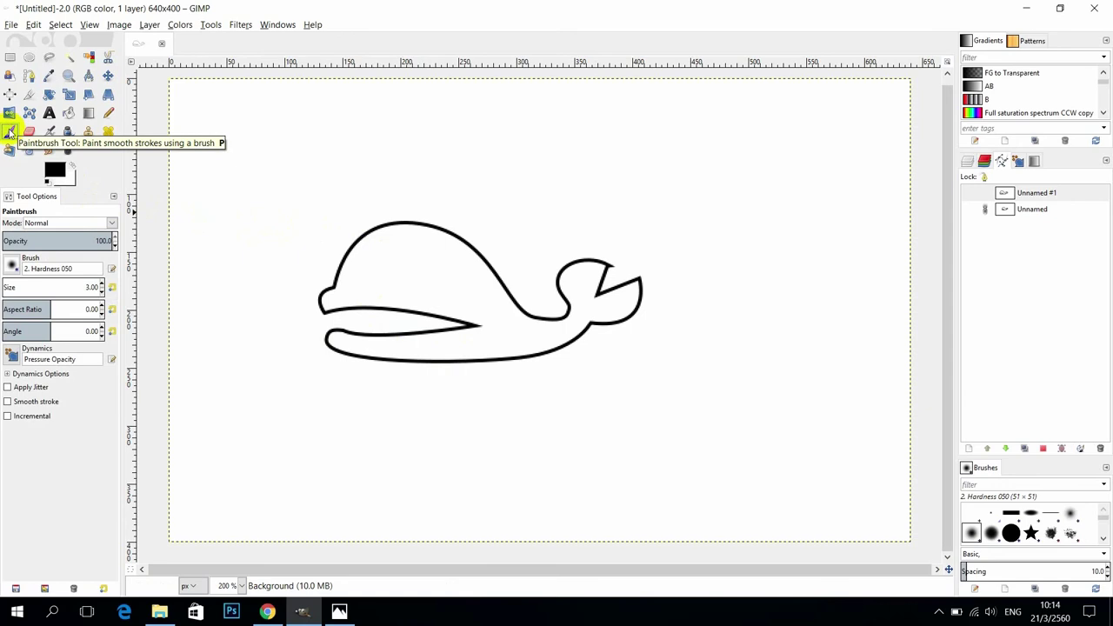
pyautogui.click(11, 264)
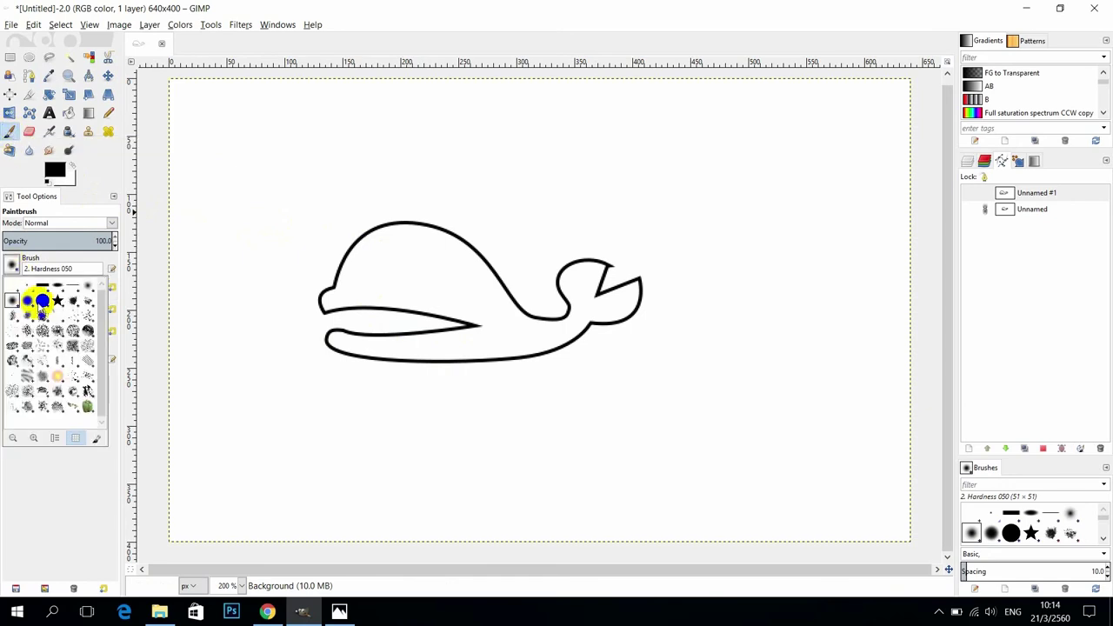
pyautogui.click(41, 302)
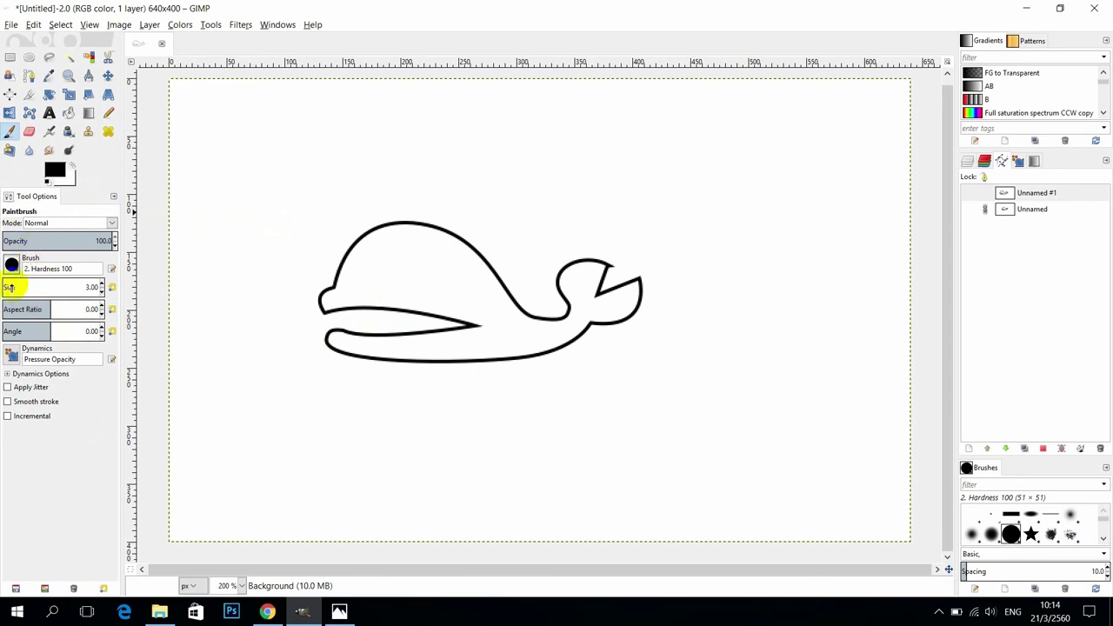
pyautogui.click(101, 291)
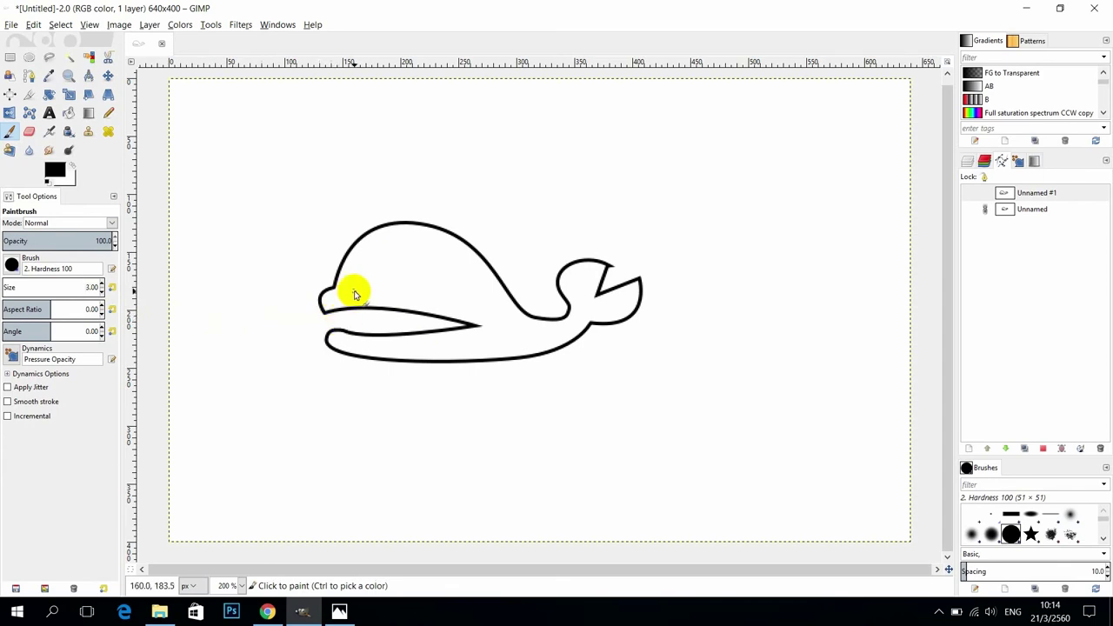
pyautogui.moveTo(347, 302)
pyautogui.mouseDown()
pyautogui.moveTo(323, 316)
pyautogui.moveTo(360, 322)
pyautogui.mouseUp()
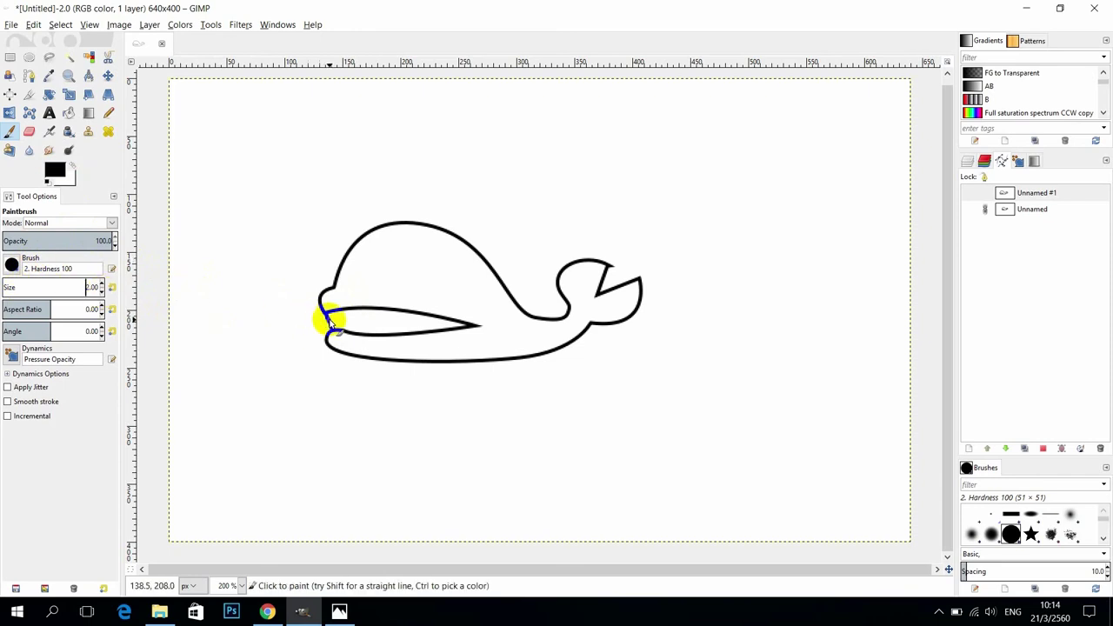
pyautogui.moveTo(323, 315)
pyautogui.mouseDown()
pyautogui.moveTo(356, 315)
pyautogui.moveTo(350, 327)
pyautogui.moveTo(347, 311)
pyautogui.moveTo(357, 335)
pyautogui.moveTo(373, 311)
pyautogui.moveTo(380, 335)
pyautogui.moveTo(391, 311)
pyautogui.moveTo(400, 333)
pyautogui.moveTo(406, 315)
pyautogui.moveTo(419, 333)
pyautogui.moveTo(457, 328)
pyautogui.mouseUp()
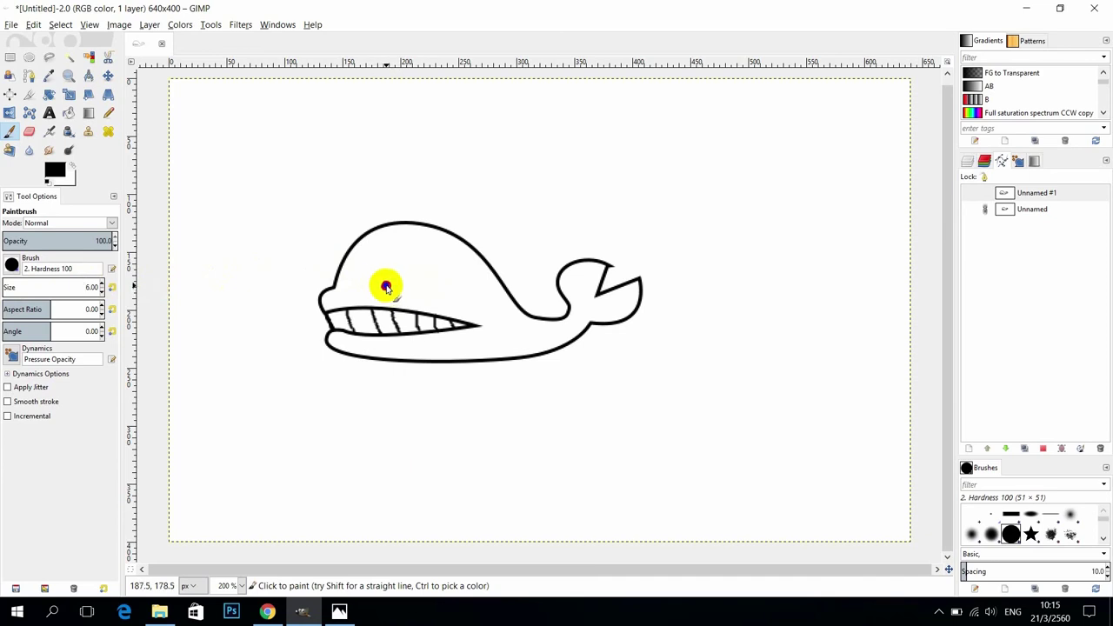
pyautogui.moveTo(386, 287); pyautogui.dragTo(403, 293)
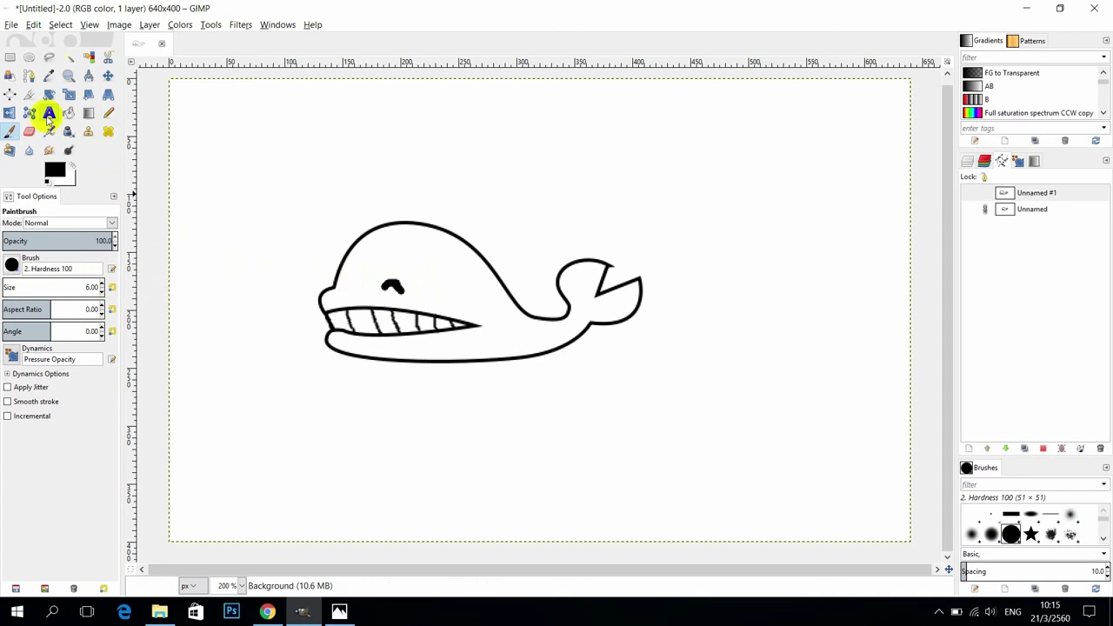
pyautogui.click(28, 131)
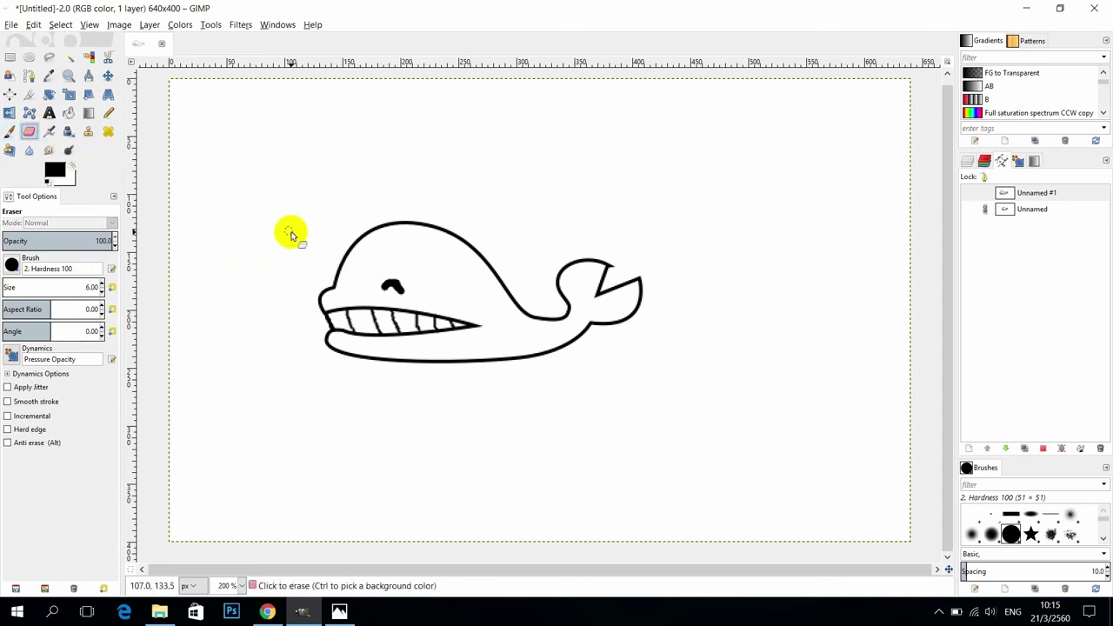
pyautogui.moveTo(385, 281)
pyautogui.mouseDown()
pyautogui.moveTo(403, 291)
pyautogui.moveTo(391, 293)
pyautogui.mouseUp()
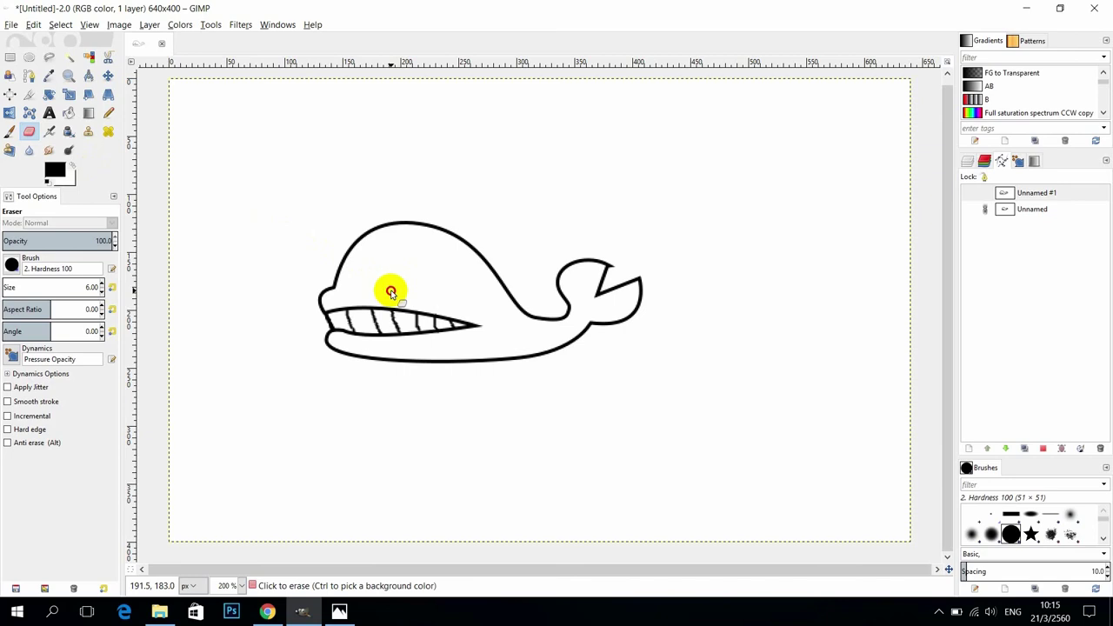
# Paint two small arched, smiling eyes above the mouth with the Paintbrush at size 4
pyautogui.click(10, 131)
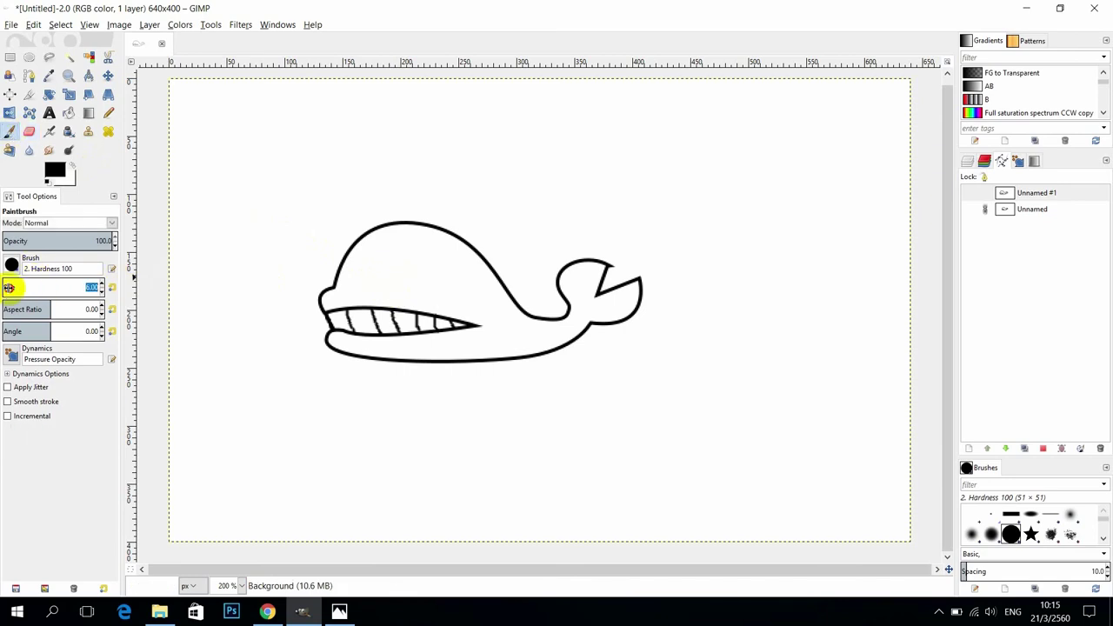
pyautogui.click(102, 292)
pyautogui.click(102, 292)
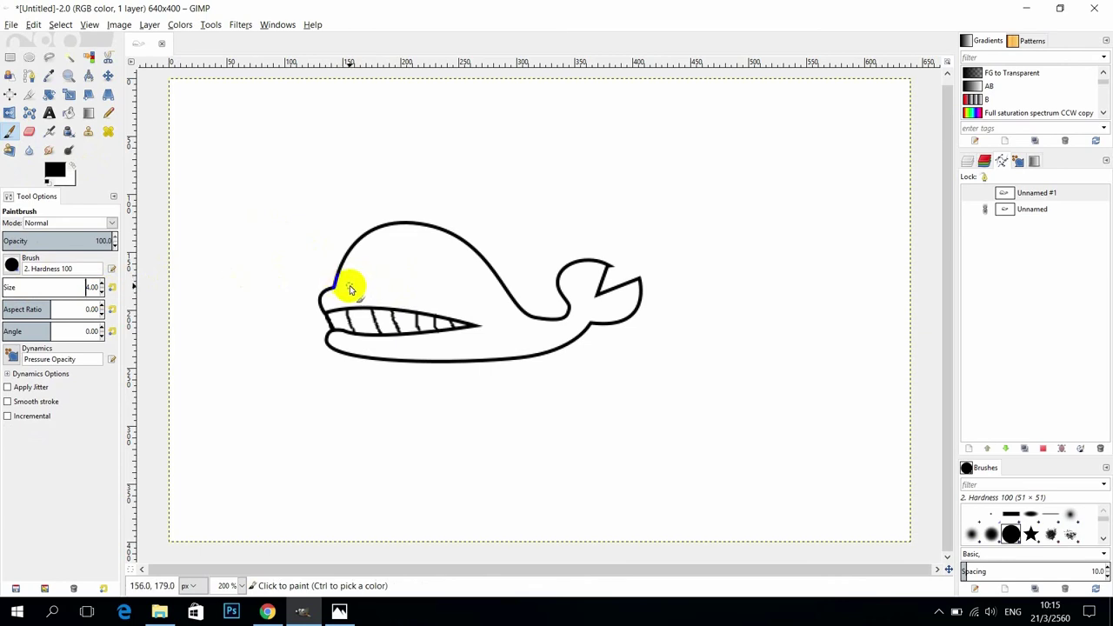
pyautogui.moveTo(348, 286)
pyautogui.mouseDown()
pyautogui.moveTo(360, 277)
pyautogui.moveTo(364, 287)
pyautogui.moveTo(405, 289)
pyautogui.mouseUp()
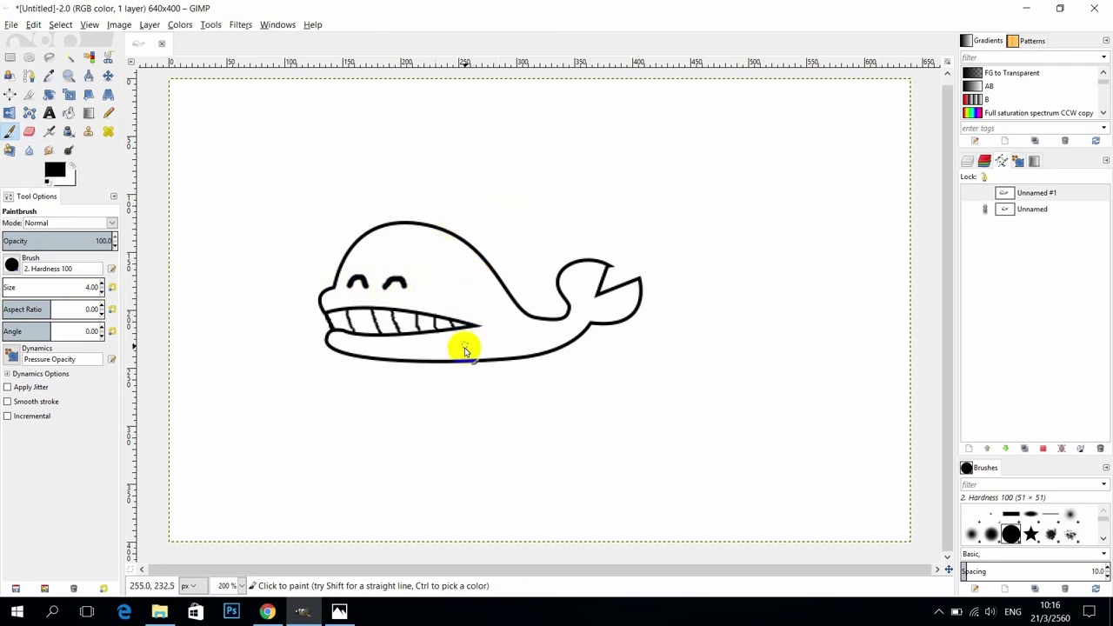
pyautogui.moveTo(465, 354); pyautogui.dragTo(468, 355)
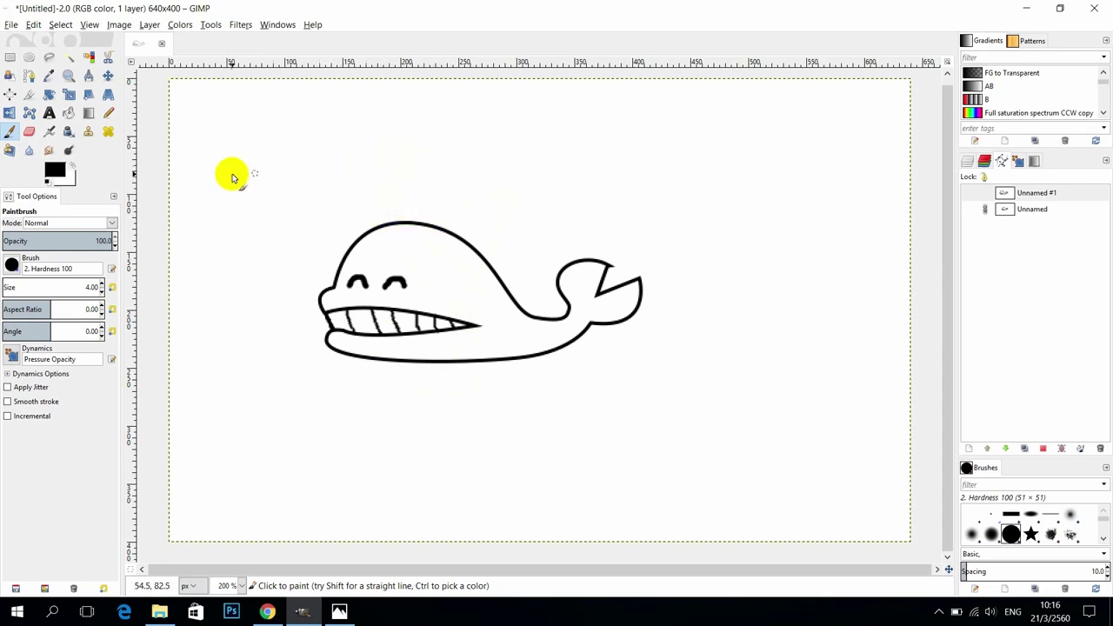
pyautogui.click(105, 115)
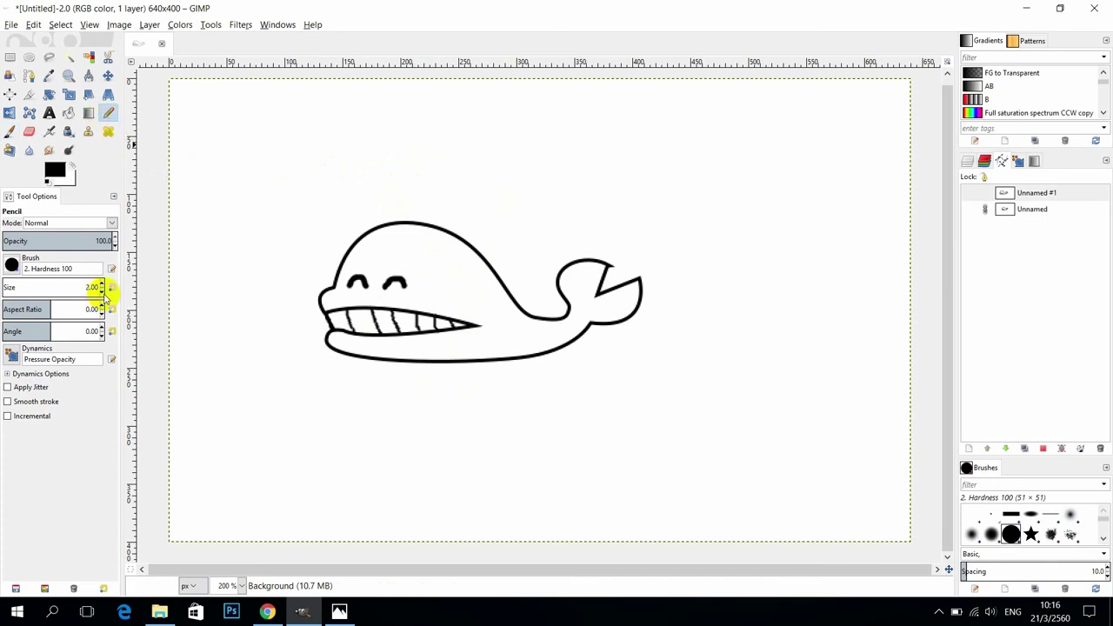
pyautogui.click(419, 212)
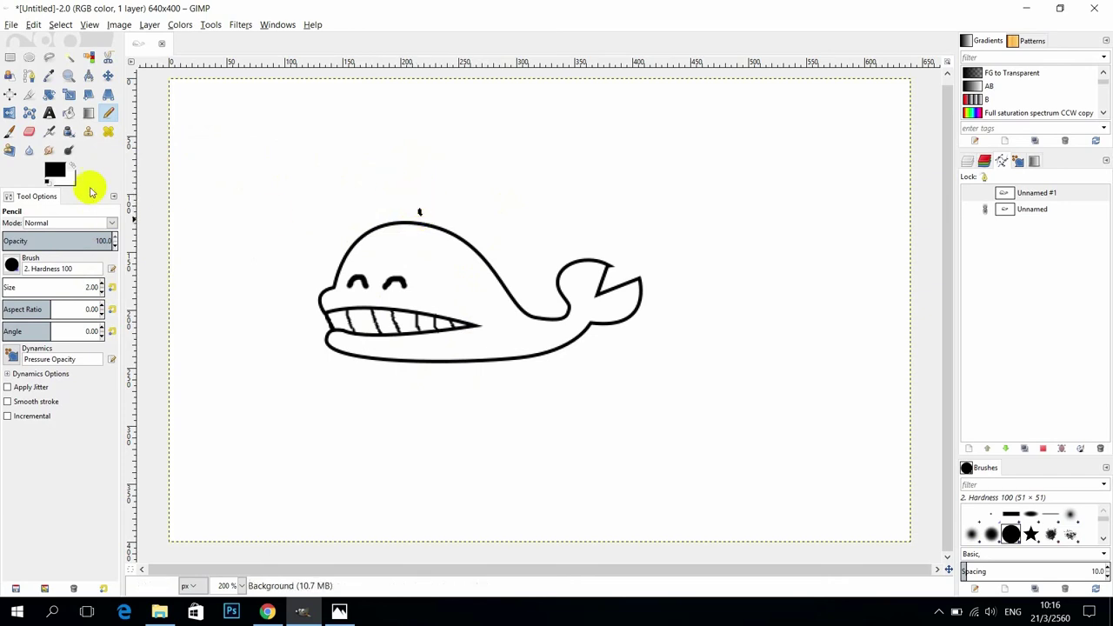
pyautogui.click(29, 130)
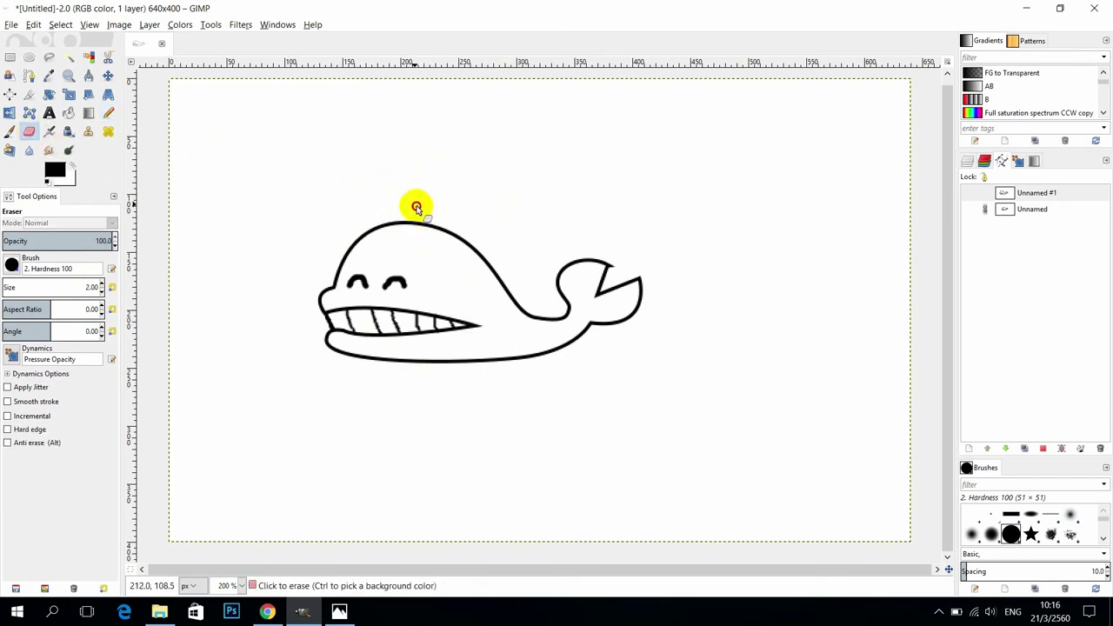
pyautogui.moveTo(417, 207)
pyautogui.mouseDown()
pyautogui.moveTo(427, 219)
pyautogui.moveTo(398, 209)
pyautogui.moveTo(384, 240)
pyautogui.moveTo(408, 214)
pyautogui.mouseUp()
# Draw a dashed water spout above the whale's head with the Pencil at size 2, splitting into two outward-curving arcs
pyautogui.click(108, 113)
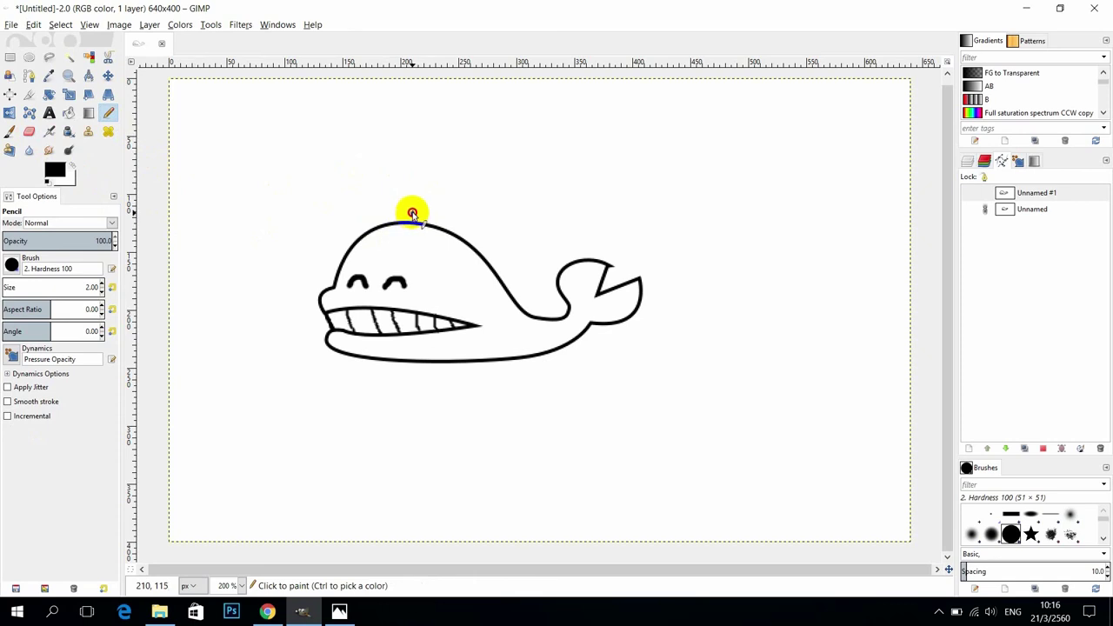
pyautogui.moveTo(412, 213); pyautogui.dragTo(411, 210)
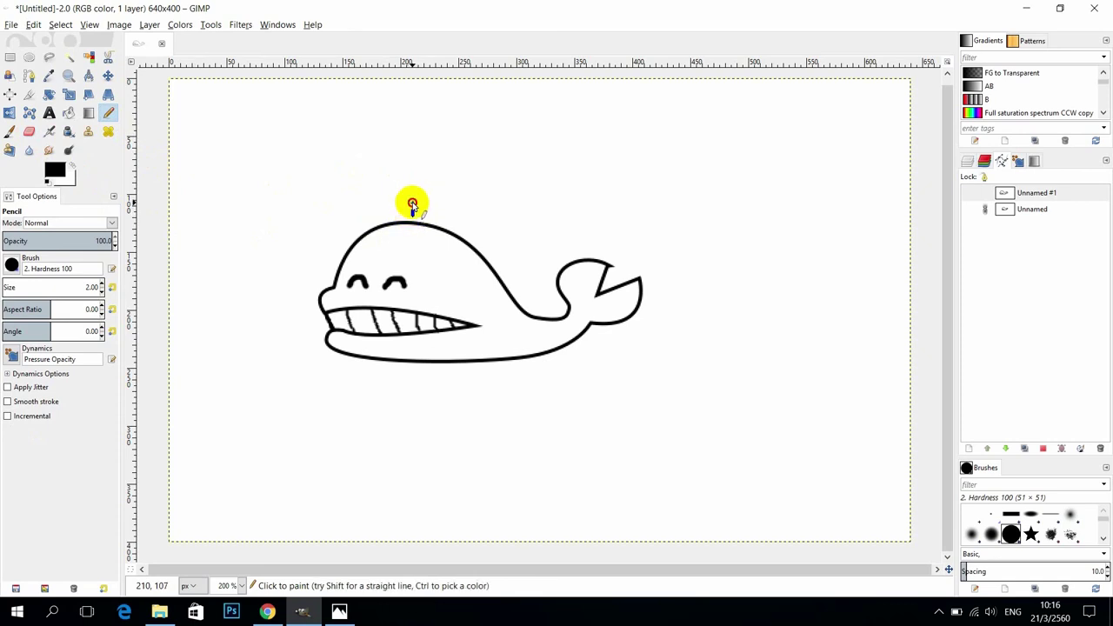
pyautogui.moveTo(412, 200); pyautogui.dragTo(413, 189)
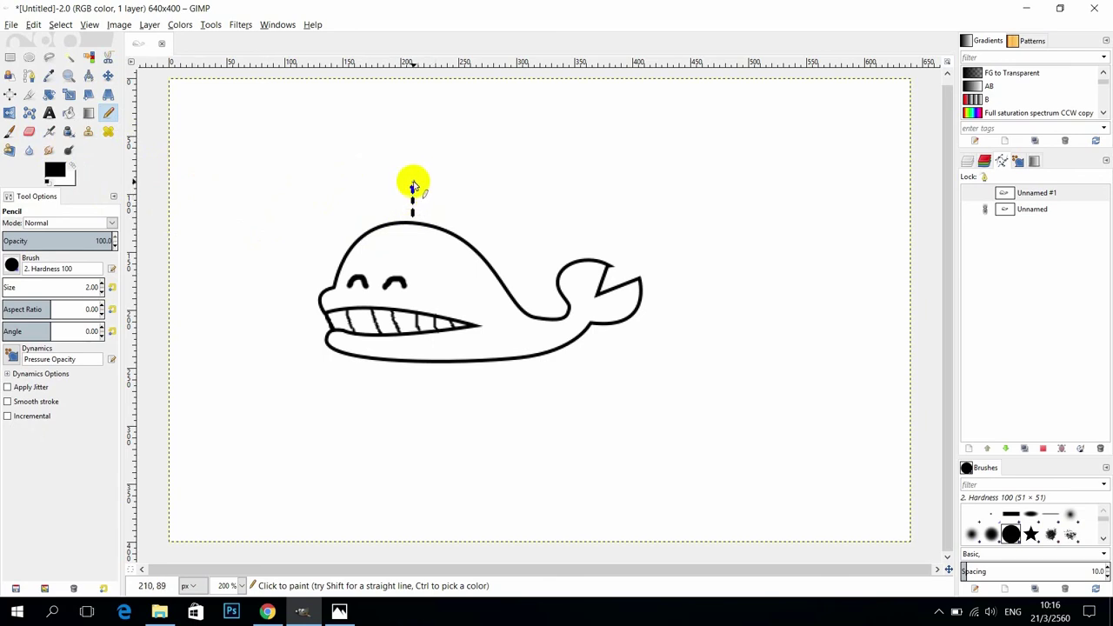
pyautogui.moveTo(413, 184)
pyautogui.mouseDown()
pyautogui.moveTo(424, 160)
pyautogui.moveTo(439, 159)
pyautogui.moveTo(465, 185)
pyautogui.mouseUp()
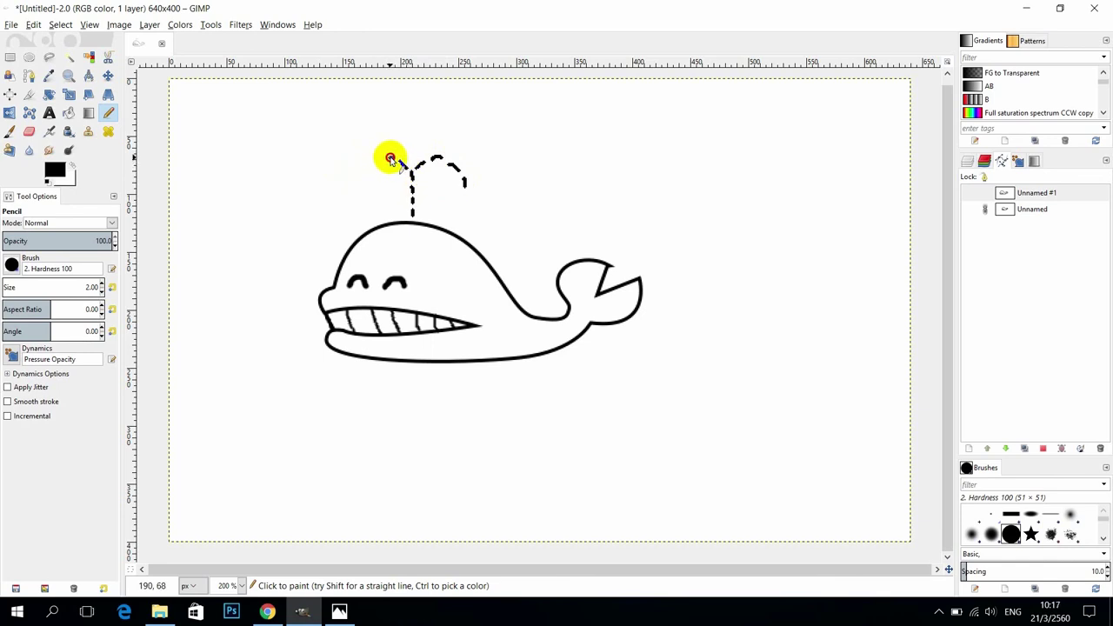
pyautogui.moveTo(388, 158)
pyautogui.mouseDown()
pyautogui.moveTo(366, 155)
pyautogui.moveTo(347, 177)
pyautogui.mouseUp()
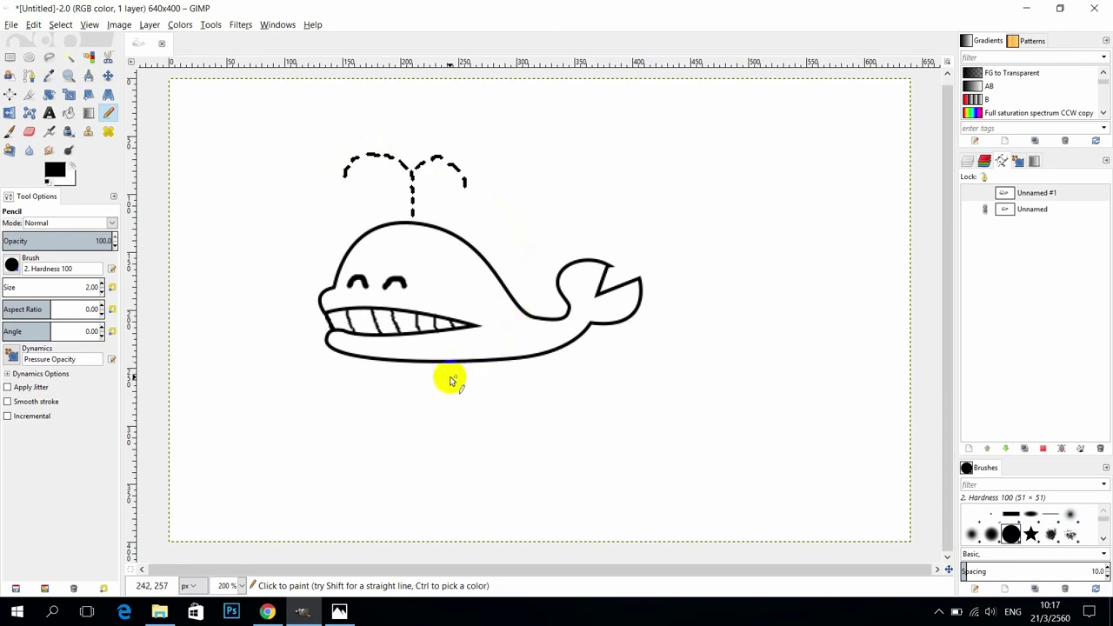
pyautogui.moveTo(329, 335); pyautogui.dragTo(334, 348)
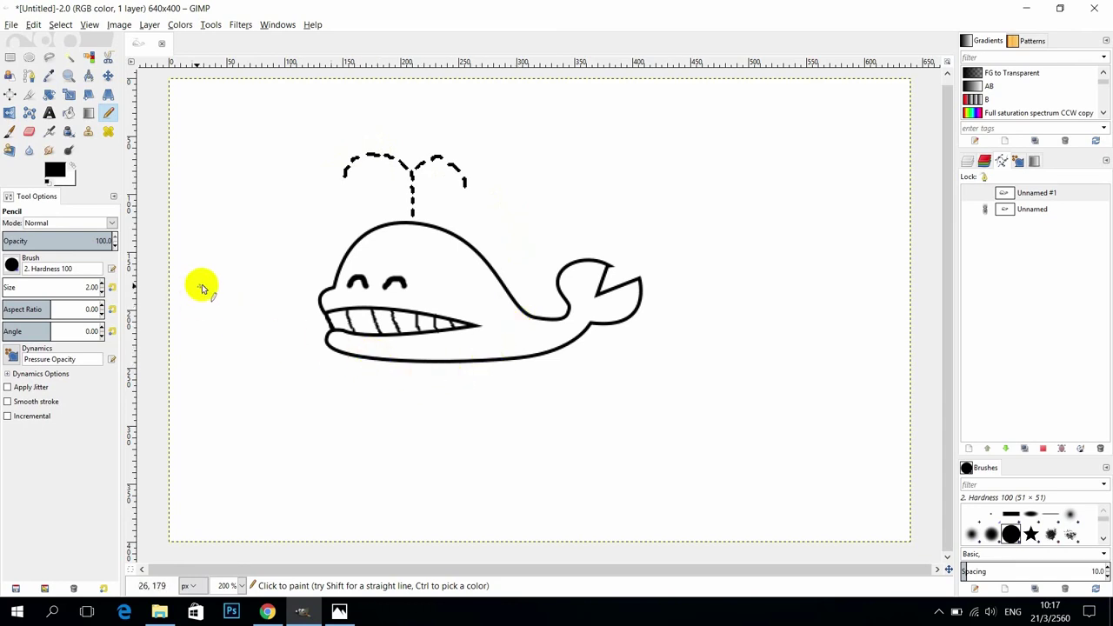
# Switch to the Airbrush and set the foreground color to light cyan b8fafa
pyautogui.click(49, 131)
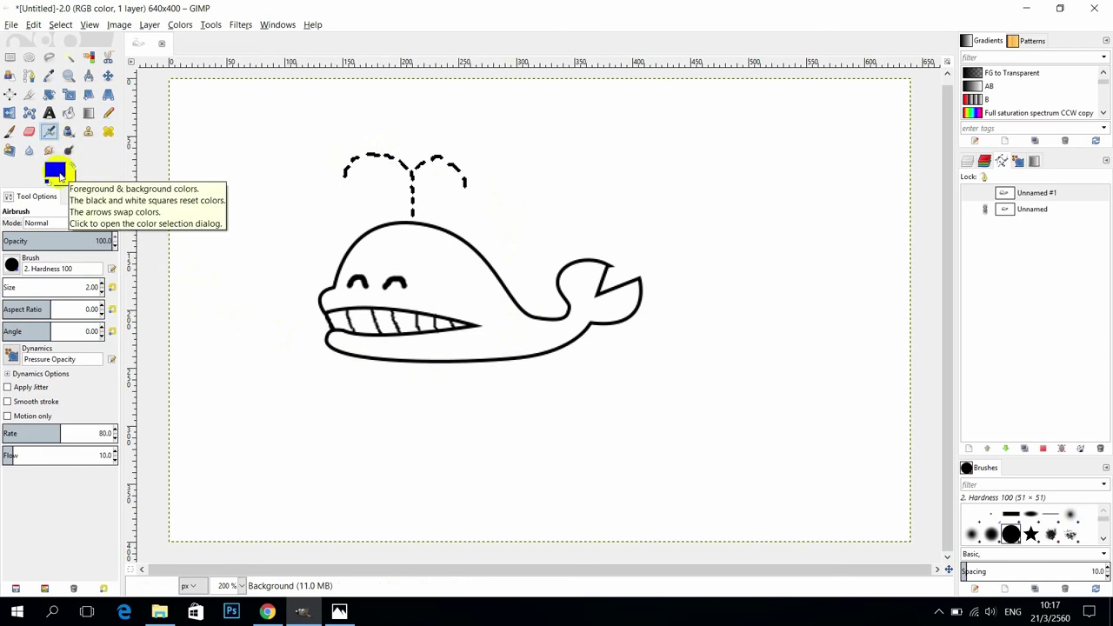
pyautogui.click(57, 172)
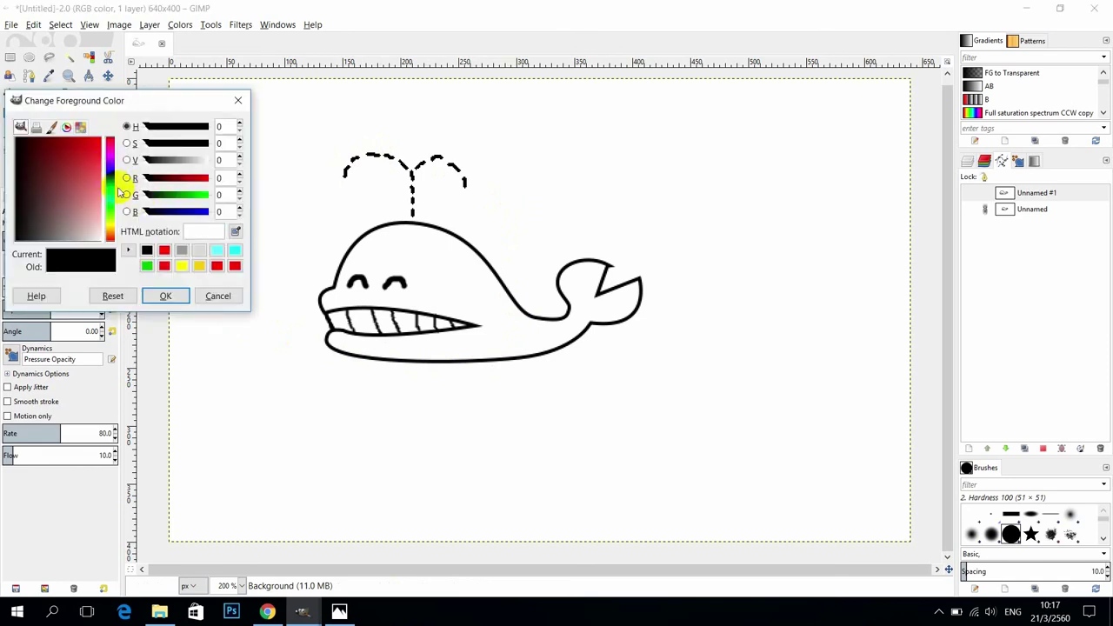
pyautogui.moveTo(112, 182); pyautogui.dragTo(112, 191)
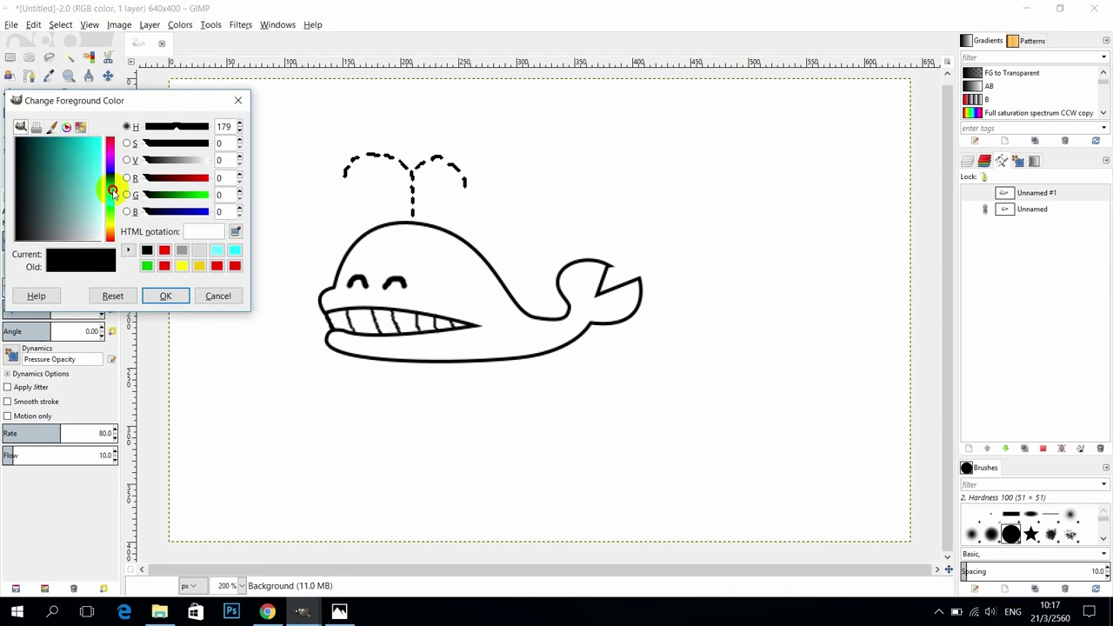
pyautogui.click(217, 249)
pyautogui.moveTo(169, 176); pyautogui.dragTo(154, 180)
pyautogui.moveTo(196, 141); pyautogui.dragTo(207, 158)
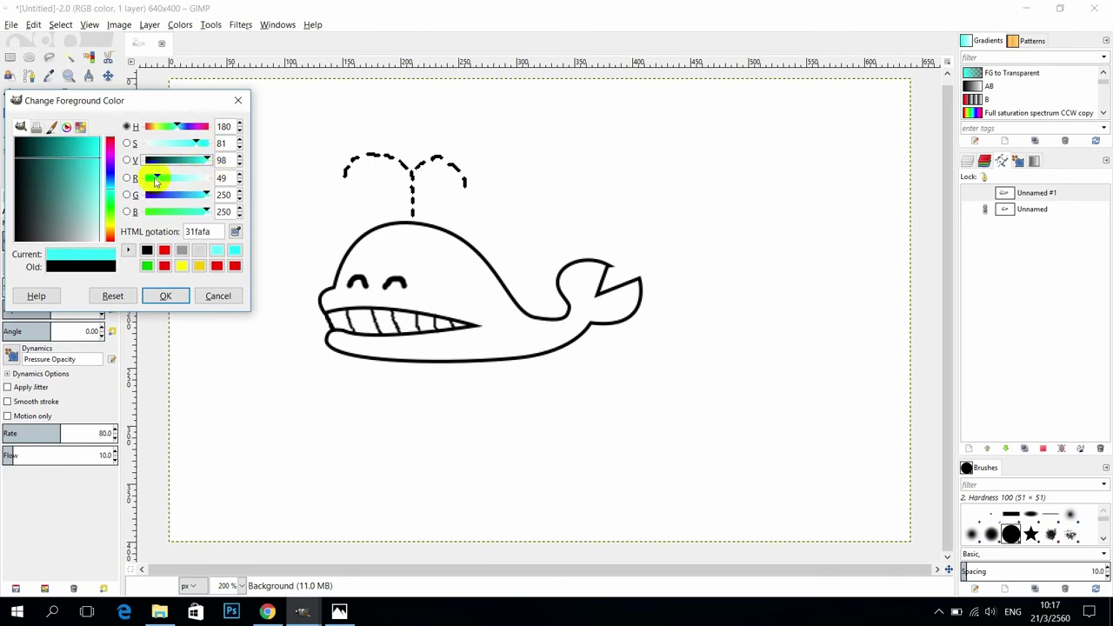
pyautogui.moveTo(148, 178); pyautogui.dragTo(188, 177)
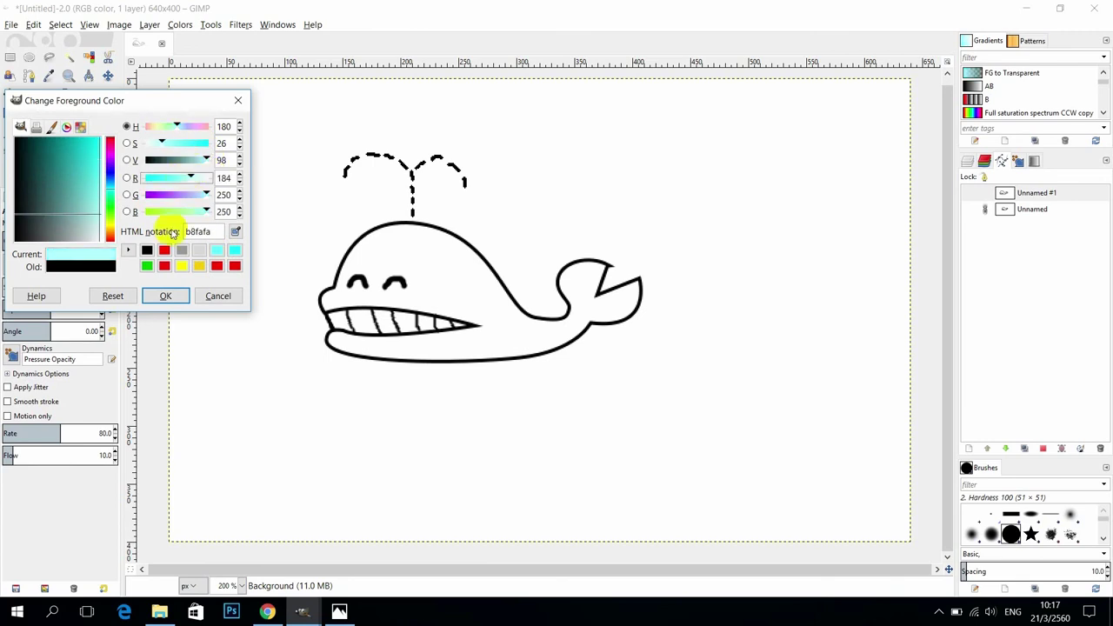
pyautogui.click(163, 296)
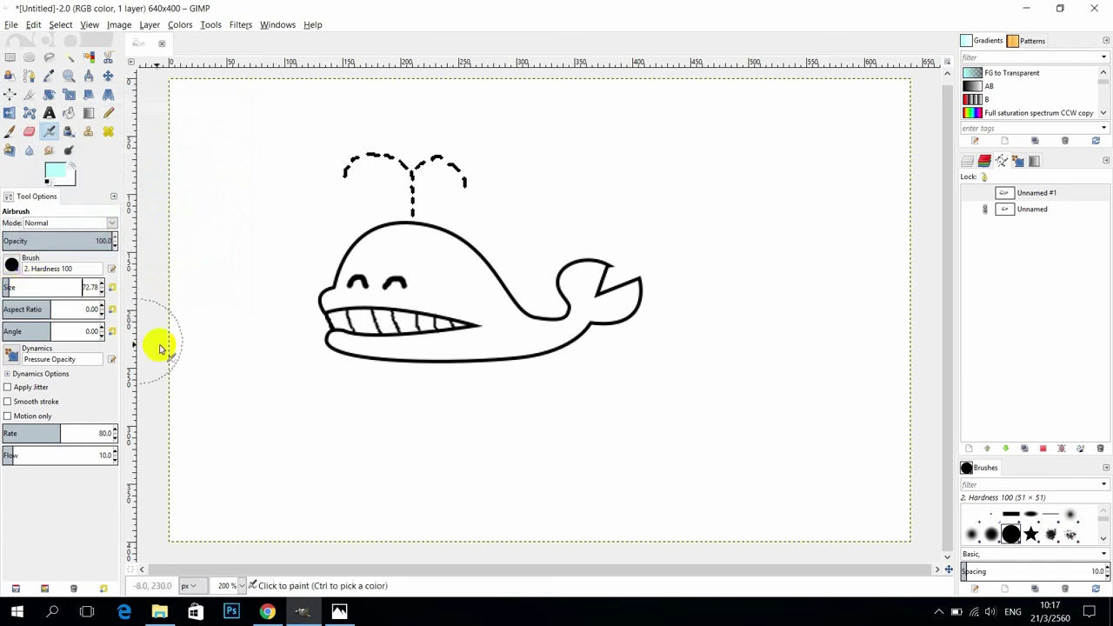
# Airbrush a band of light cyan water under the whale from the jaw to the tail, using brush size 24.93
pyautogui.click(6, 287)
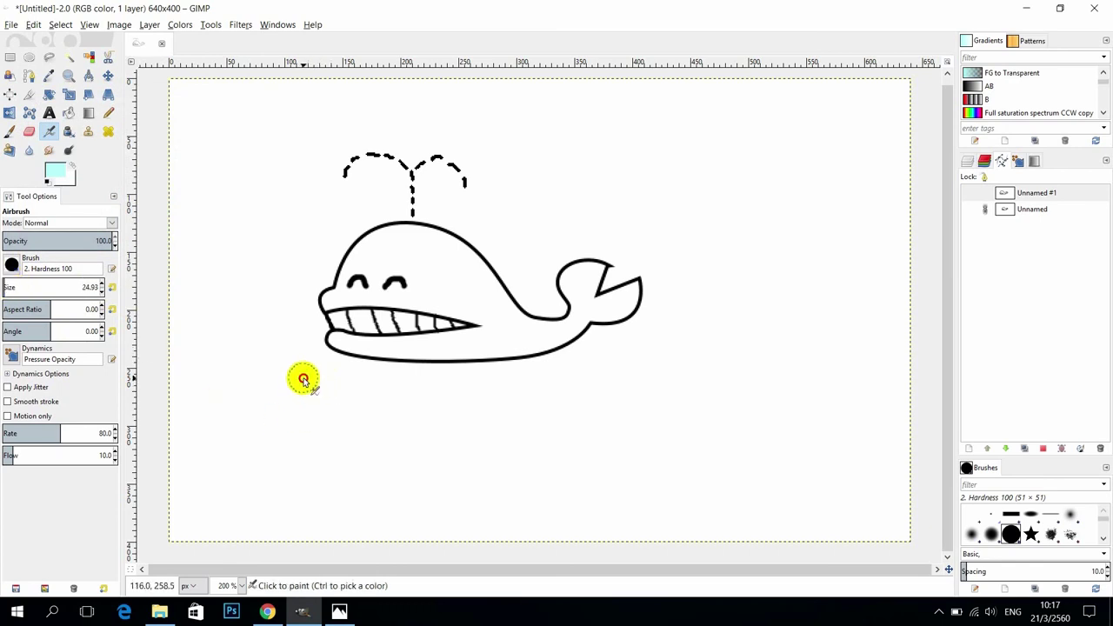
pyautogui.moveTo(303, 379)
pyautogui.mouseDown()
pyautogui.moveTo(391, 392)
pyautogui.moveTo(474, 385)
pyautogui.moveTo(574, 360)
pyautogui.moveTo(604, 336)
pyautogui.moveTo(641, 335)
pyautogui.mouseUp()
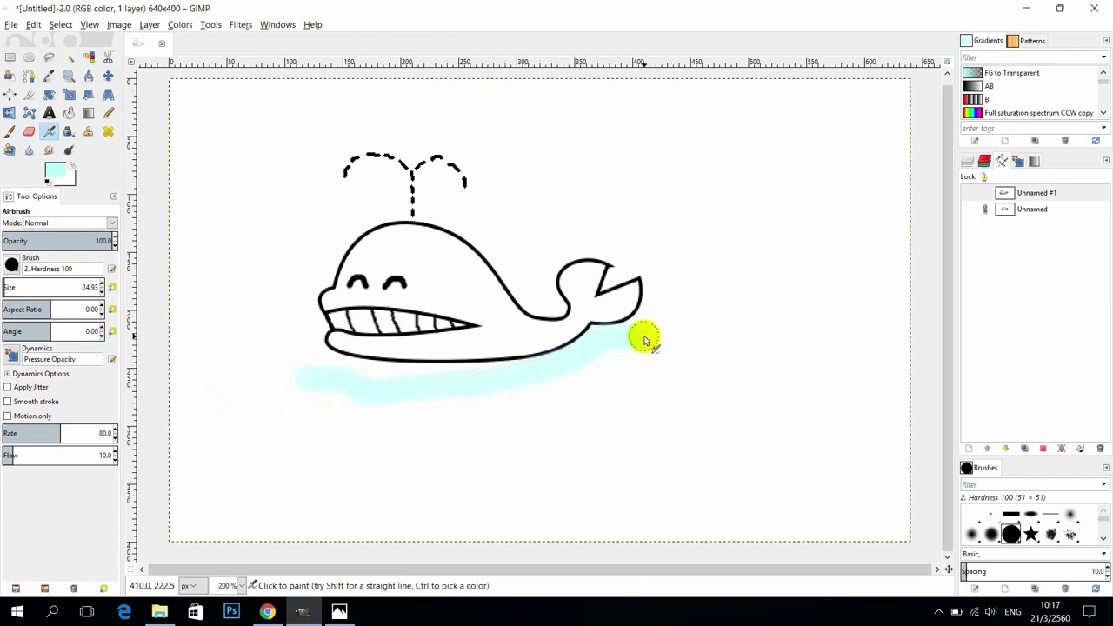
pyautogui.moveTo(515, 379)
pyautogui.mouseDown()
pyautogui.moveTo(377, 380)
pyautogui.moveTo(292, 364)
pyautogui.moveTo(319, 359)
pyautogui.moveTo(302, 375)
pyautogui.moveTo(369, 374)
pyautogui.moveTo(404, 395)
pyautogui.moveTo(493, 393)
pyautogui.moveTo(375, 381)
pyautogui.moveTo(513, 393)
pyautogui.moveTo(586, 372)
pyautogui.moveTo(641, 329)
pyautogui.moveTo(604, 376)
pyautogui.moveTo(630, 379)
pyautogui.moveTo(650, 347)
pyautogui.moveTo(576, 388)
pyautogui.moveTo(369, 393)
pyautogui.moveTo(310, 381)
pyautogui.mouseUp()
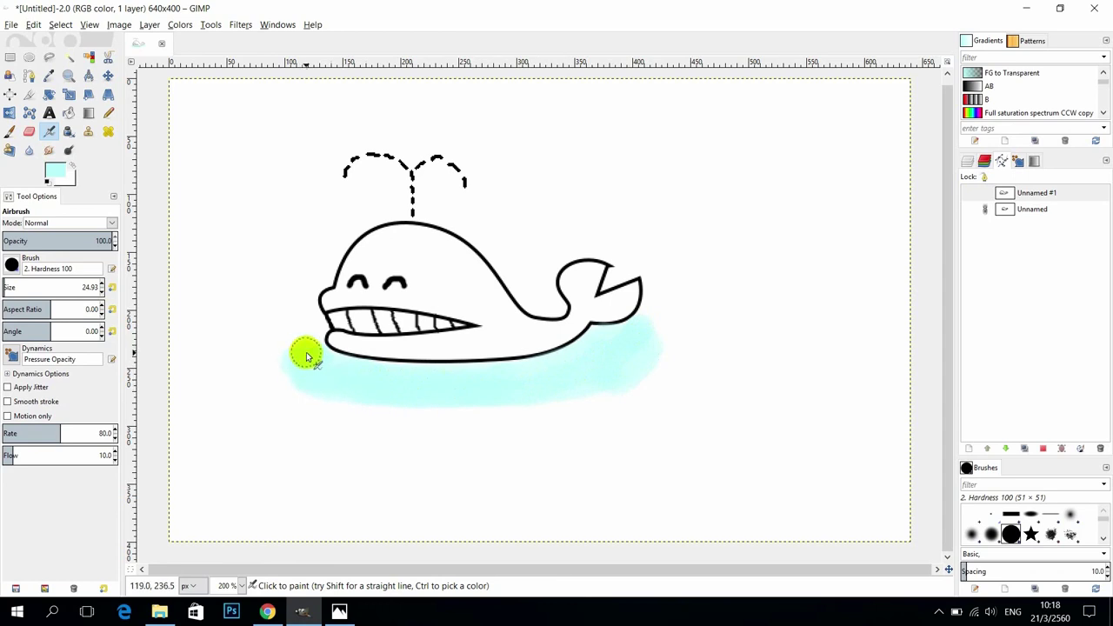
pyautogui.moveTo(311, 353)
pyautogui.mouseDown()
pyautogui.moveTo(293, 360)
pyautogui.moveTo(327, 400)
pyautogui.moveTo(363, 406)
pyautogui.moveTo(596, 388)
pyautogui.mouseUp()
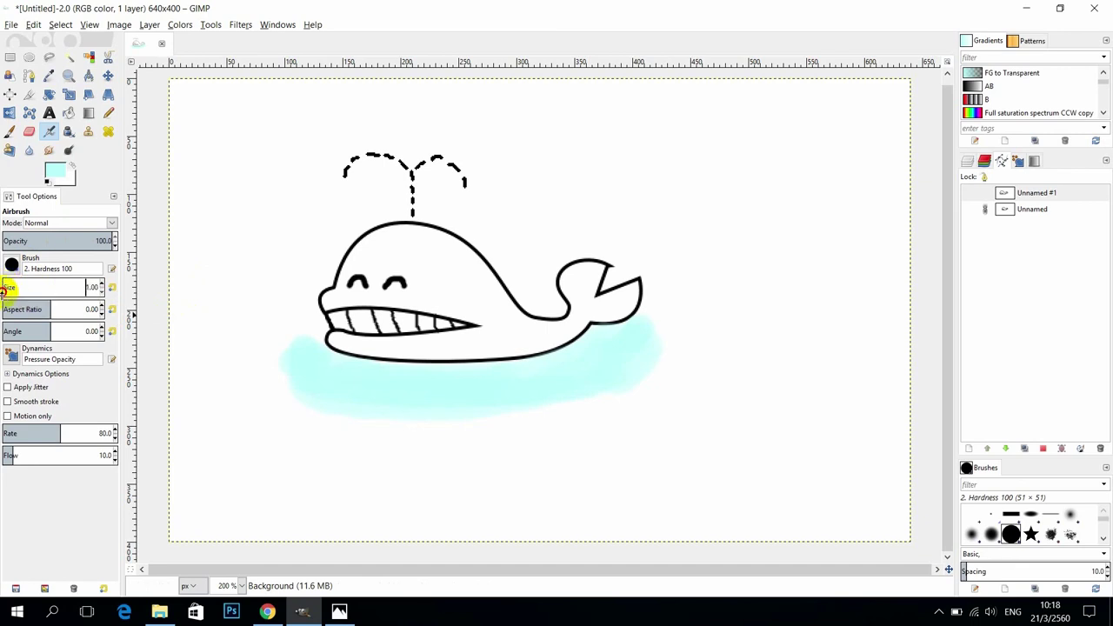
# Set the foreground color to the darker blue-cyan 44c2dc
pyautogui.click(55, 170)
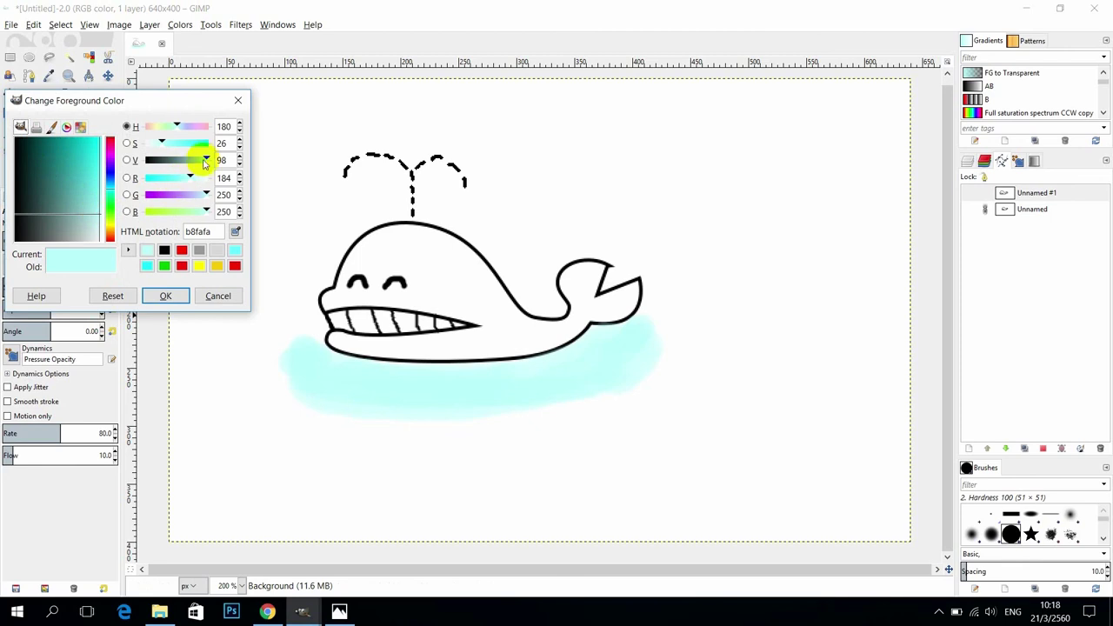
pyautogui.moveTo(205, 161); pyautogui.dragTo(159, 178)
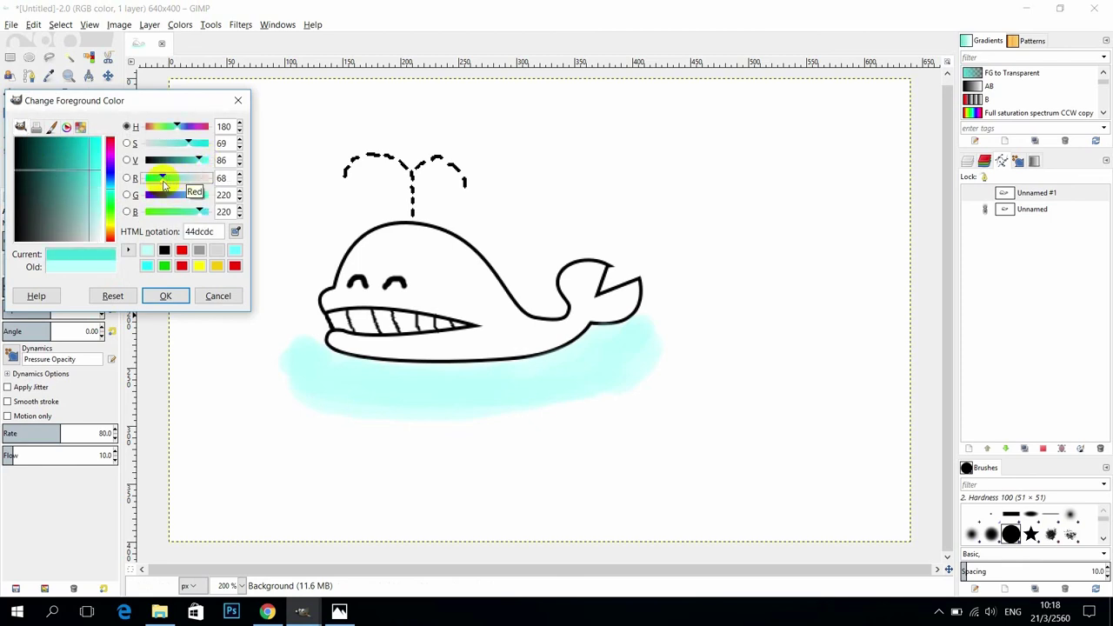
pyautogui.moveTo(176, 125); pyautogui.dragTo(179, 126)
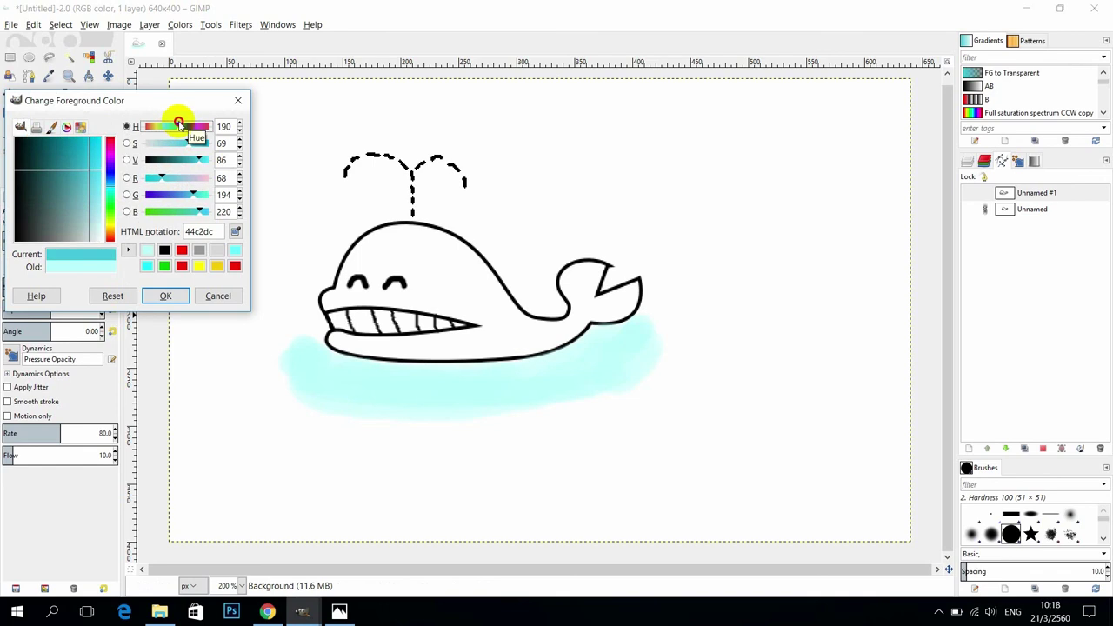
pyautogui.click(178, 296)
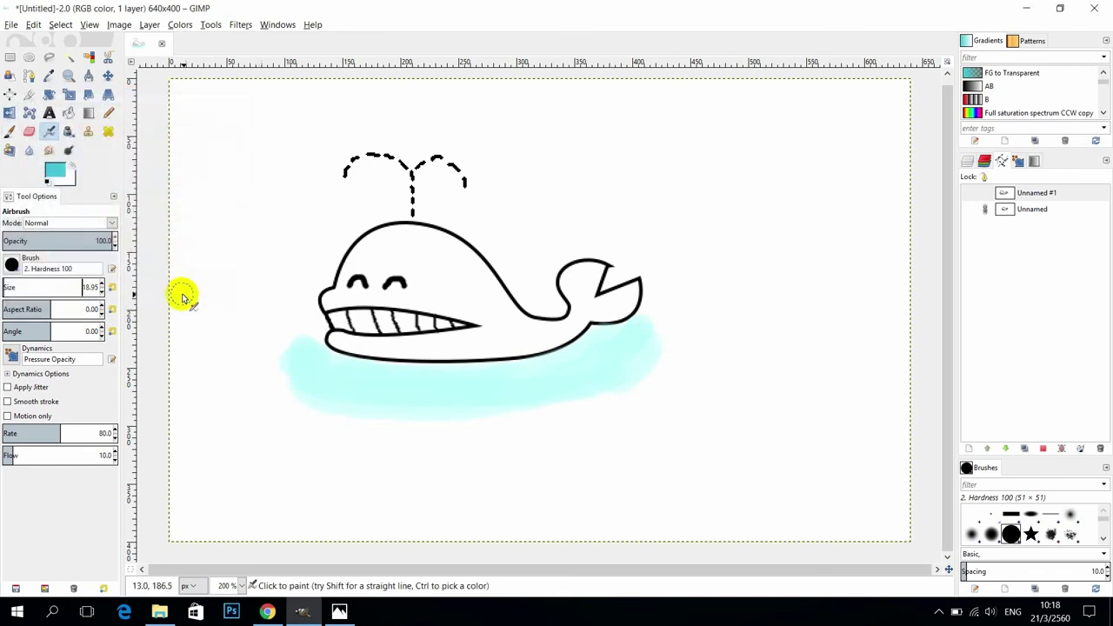
# Airbrush darker cyan over the middle of the water beneath the whale, from jaw to tail, with brush size 18.95
pyautogui.moveTo(286, 358); pyautogui.dragTo(321, 367)
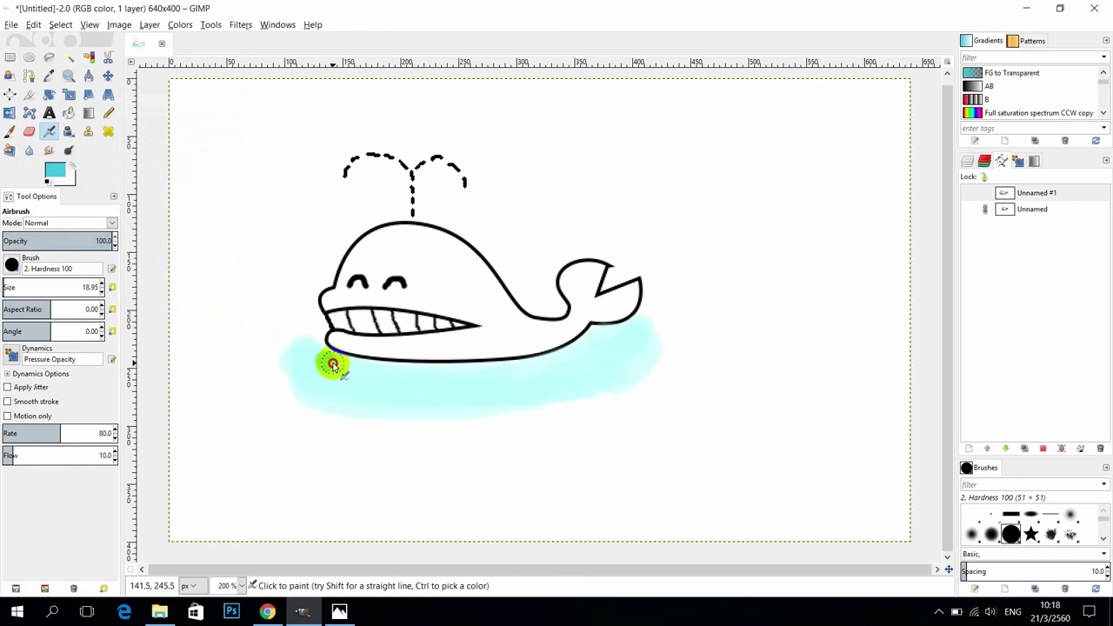
pyautogui.moveTo(378, 371)
pyautogui.mouseDown()
pyautogui.moveTo(536, 369)
pyautogui.moveTo(594, 342)
pyautogui.moveTo(492, 380)
pyautogui.moveTo(341, 377)
pyautogui.moveTo(443, 390)
pyautogui.moveTo(557, 382)
pyautogui.moveTo(406, 393)
pyautogui.moveTo(334, 389)
pyautogui.moveTo(330, 375)
pyautogui.moveTo(371, 396)
pyautogui.moveTo(483, 396)
pyautogui.mouseUp()
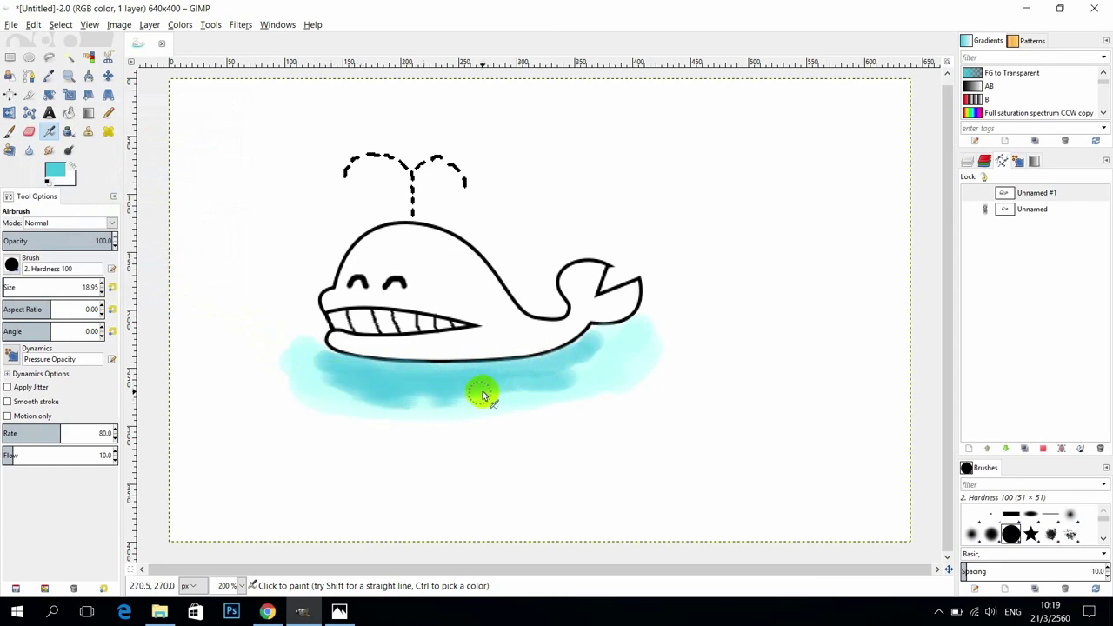
pyautogui.moveTo(575, 373)
pyautogui.mouseDown()
pyautogui.moveTo(610, 337)
pyautogui.moveTo(631, 341)
pyautogui.moveTo(560, 374)
pyautogui.moveTo(450, 387)
pyautogui.moveTo(343, 376)
pyautogui.moveTo(320, 358)
pyautogui.moveTo(316, 371)
pyautogui.moveTo(320, 382)
pyautogui.moveTo(395, 407)
pyautogui.moveTo(475, 406)
pyautogui.moveTo(321, 380)
pyautogui.moveTo(315, 352)
pyautogui.moveTo(315, 373)
pyautogui.moveTo(342, 392)
pyautogui.mouseUp()
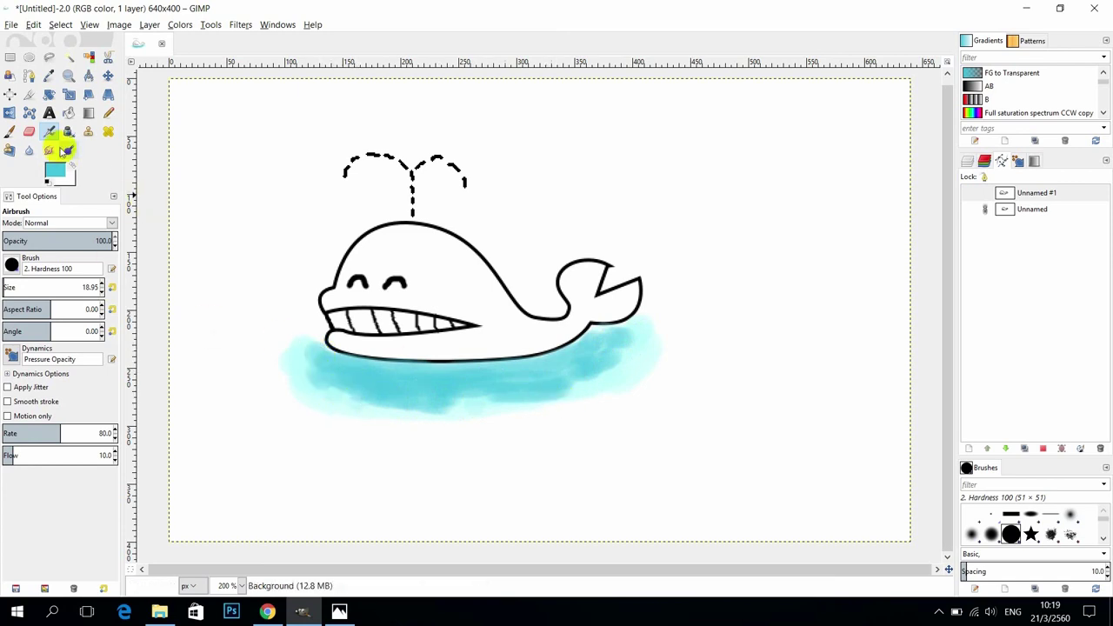
pyautogui.moveTo(349, 229); pyautogui.dragTo(353, 236)
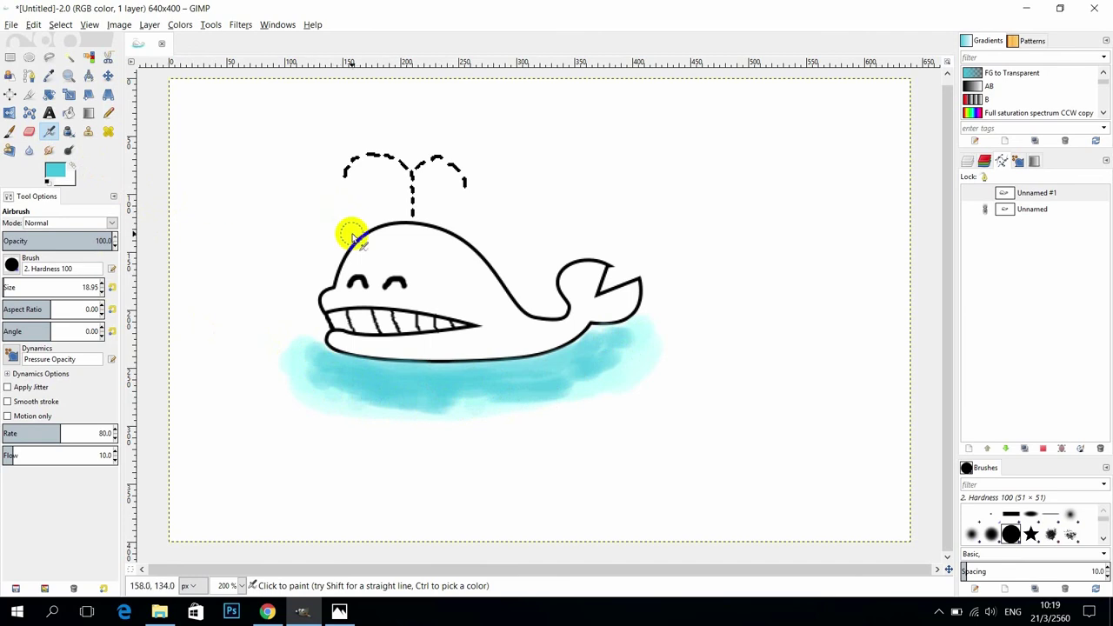
pyautogui.hotkey('ctrl', 'z')
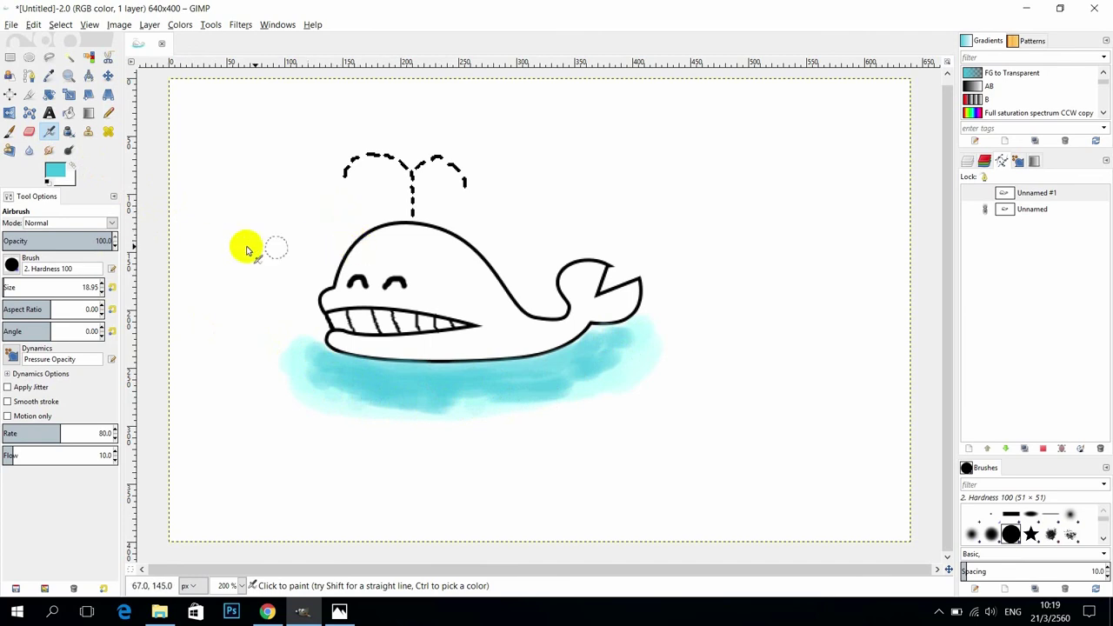
# Set the foreground color to light gray d7d7d7 and lower the Airbrush opacity to 50.5
pyautogui.click(52, 165)
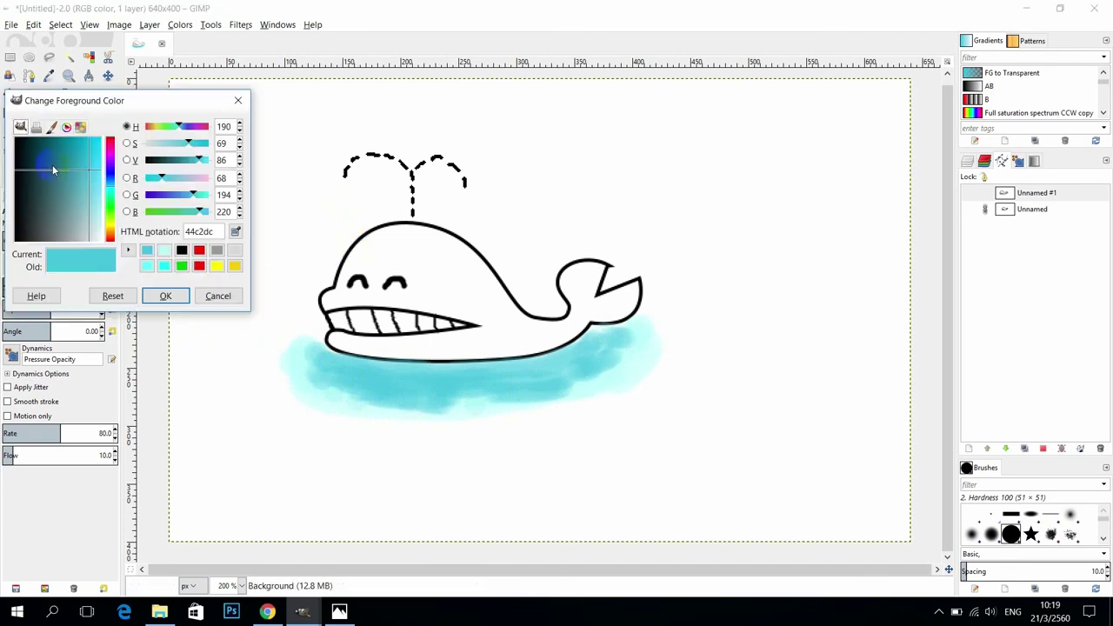
pyautogui.click(216, 252)
pyautogui.click(165, 296)
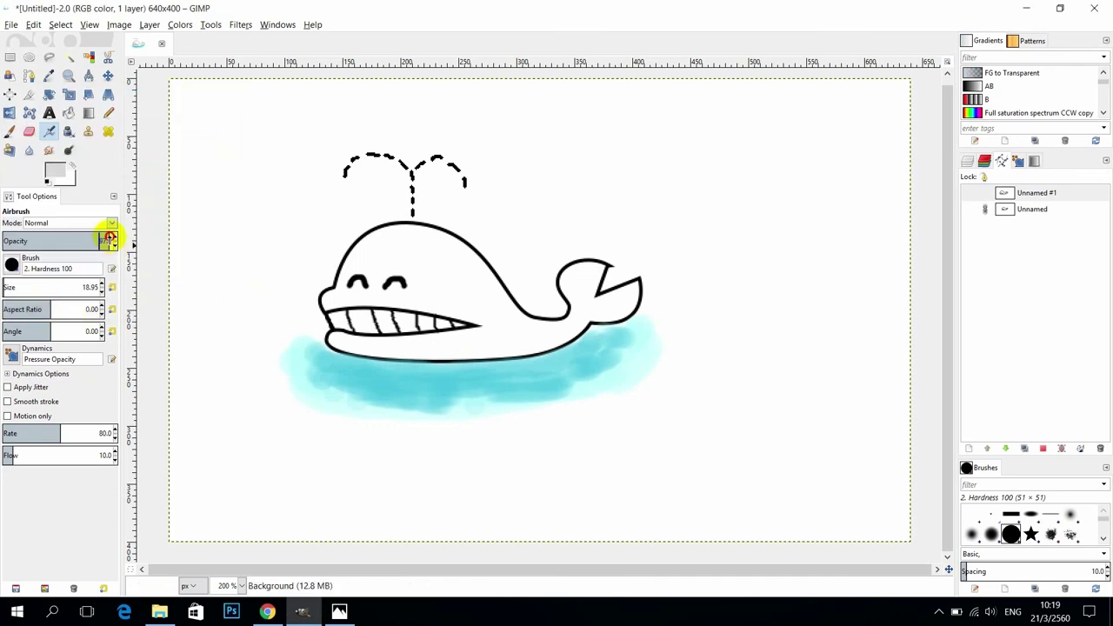
pyautogui.moveTo(108, 238); pyautogui.dragTo(57, 241)
# Airbrush the whale's head, body and tail light gray, stepping the brush size down through 18.95, 14.95 and 7.95
pyautogui.moveTo(366, 249)
pyautogui.mouseDown()
pyautogui.moveTo(397, 241)
pyautogui.moveTo(377, 256)
pyautogui.mouseUp()
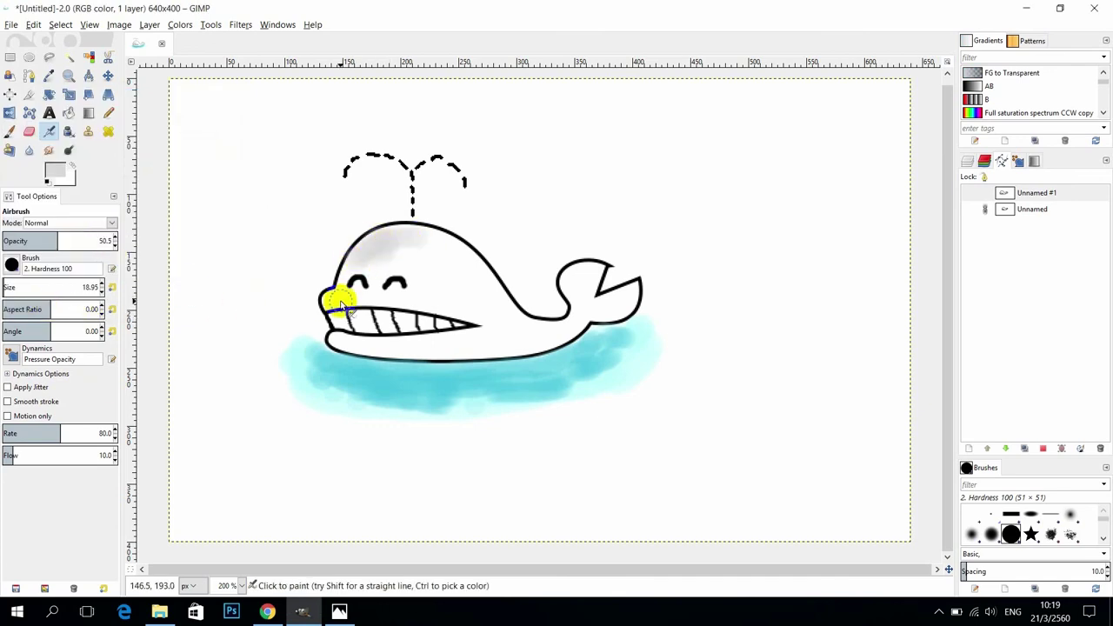
pyautogui.moveTo(342, 302)
pyautogui.mouseDown()
pyautogui.moveTo(402, 306)
pyautogui.moveTo(397, 248)
pyautogui.moveTo(379, 263)
pyautogui.moveTo(515, 328)
pyautogui.moveTo(581, 300)
pyautogui.moveTo(611, 304)
pyautogui.mouseUp()
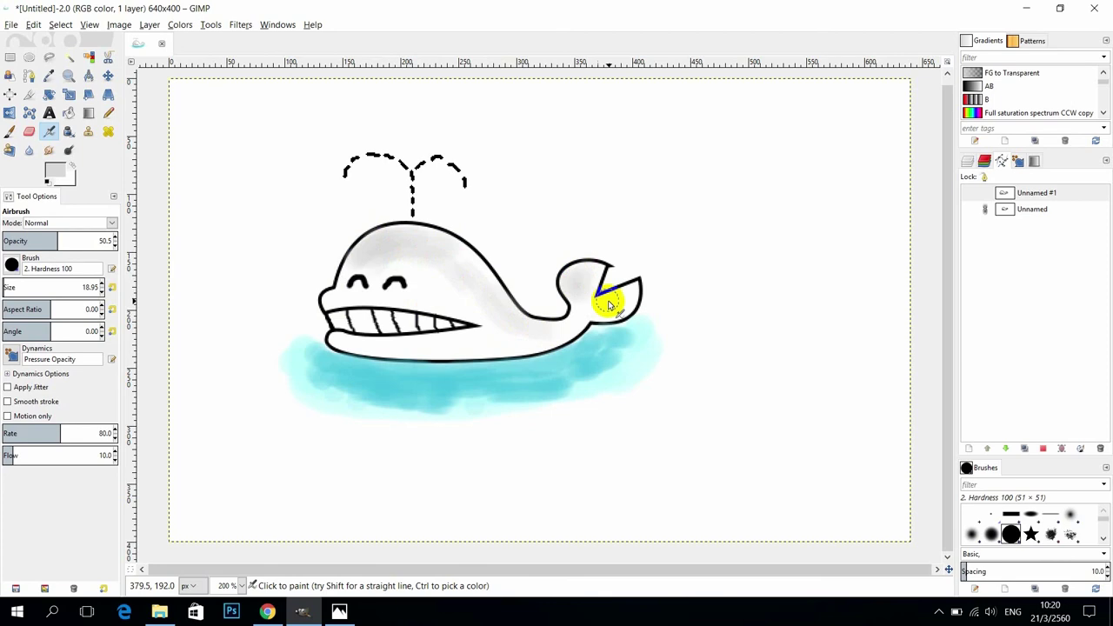
pyautogui.scroll(-4, 60, 286)
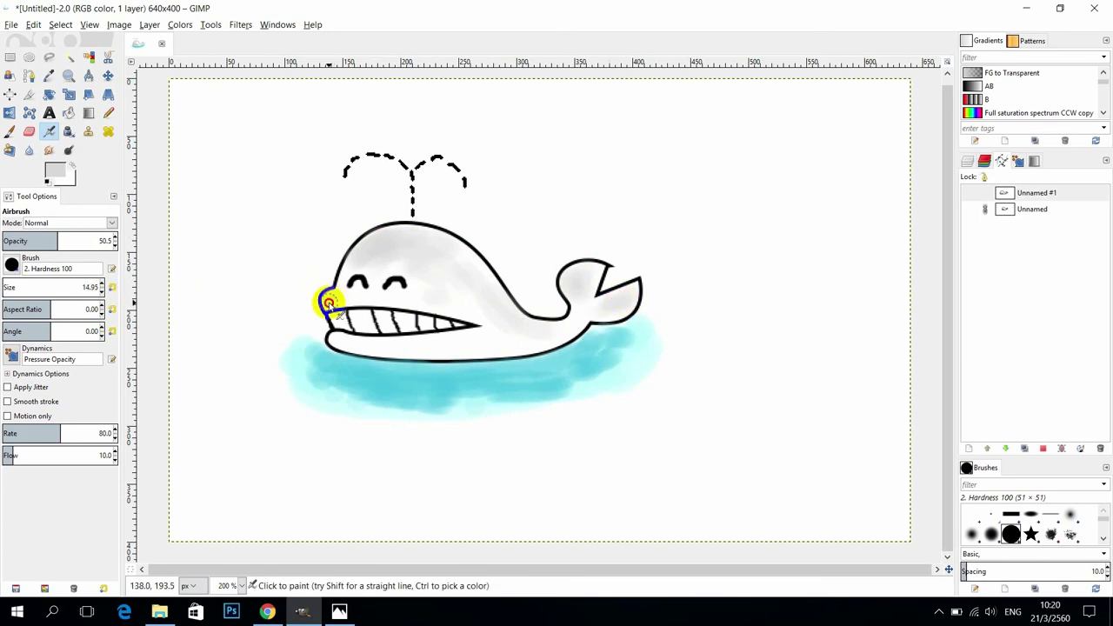
pyautogui.moveTo(329, 302)
pyautogui.mouseDown()
pyautogui.moveTo(366, 304)
pyautogui.moveTo(333, 339)
pyautogui.moveTo(373, 346)
pyautogui.moveTo(475, 339)
pyautogui.moveTo(390, 346)
pyautogui.moveTo(481, 298)
pyautogui.moveTo(483, 274)
pyautogui.moveTo(472, 311)
pyautogui.moveTo(426, 283)
pyautogui.moveTo(468, 301)
pyautogui.moveTo(473, 315)
pyautogui.moveTo(416, 290)
pyautogui.moveTo(492, 323)
pyautogui.moveTo(444, 261)
pyautogui.moveTo(493, 320)
pyautogui.moveTo(474, 348)
pyautogui.moveTo(447, 347)
pyautogui.moveTo(516, 348)
pyautogui.moveTo(583, 310)
pyautogui.moveTo(593, 274)
pyautogui.moveTo(616, 311)
pyautogui.moveTo(407, 304)
pyautogui.moveTo(378, 283)
pyautogui.moveTo(405, 269)
pyautogui.moveTo(395, 250)
pyautogui.moveTo(339, 287)
pyautogui.moveTo(379, 239)
pyautogui.moveTo(426, 235)
pyautogui.moveTo(476, 261)
pyautogui.moveTo(415, 280)
pyautogui.mouseUp()
pyautogui.scroll(-7, 96, 289)
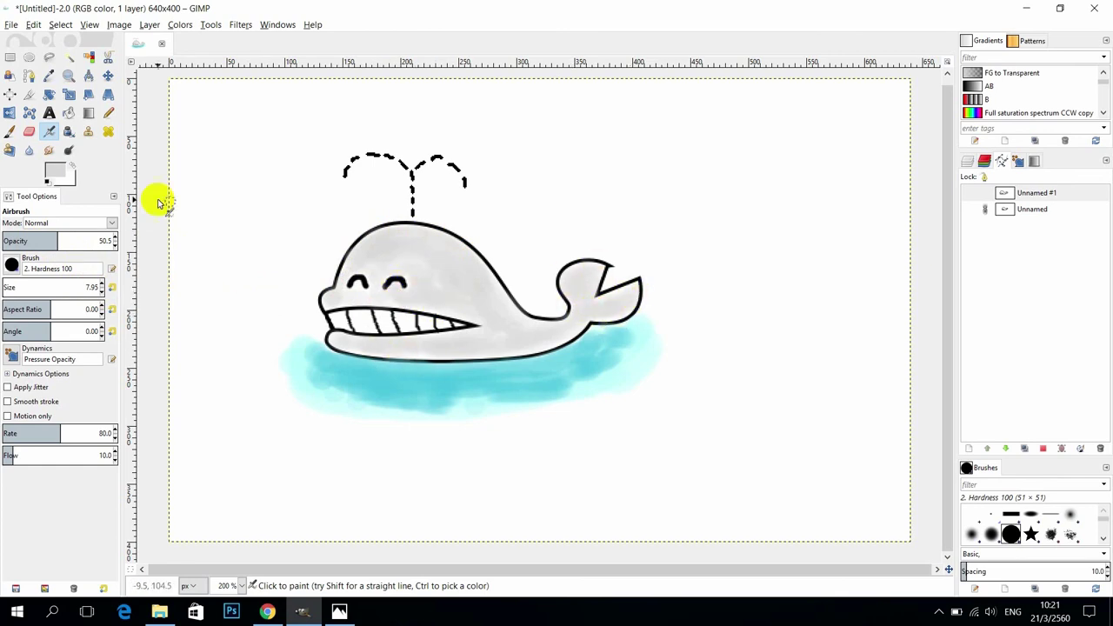
# Set the foreground color to medium gray and shade the whale's head above the mouth with the Airbrush
pyautogui.click(55, 172)
pyautogui.click(165, 293)
pyautogui.moveTo(477, 322)
pyautogui.mouseDown()
pyautogui.moveTo(423, 303)
pyautogui.moveTo(459, 303)
pyautogui.moveTo(417, 292)
pyautogui.moveTo(453, 257)
pyautogui.moveTo(407, 240)
pyautogui.moveTo(390, 241)
pyautogui.moveTo(392, 266)
pyautogui.moveTo(406, 271)
pyautogui.moveTo(396, 293)
pyautogui.moveTo(416, 283)
pyautogui.moveTo(403, 273)
pyautogui.moveTo(362, 293)
pyautogui.mouseUp()
# Airbrush medium gray shading over the whale's lower jaw, head, body and tail flukes with brush size 11.95
pyautogui.scroll(4, 99, 283)
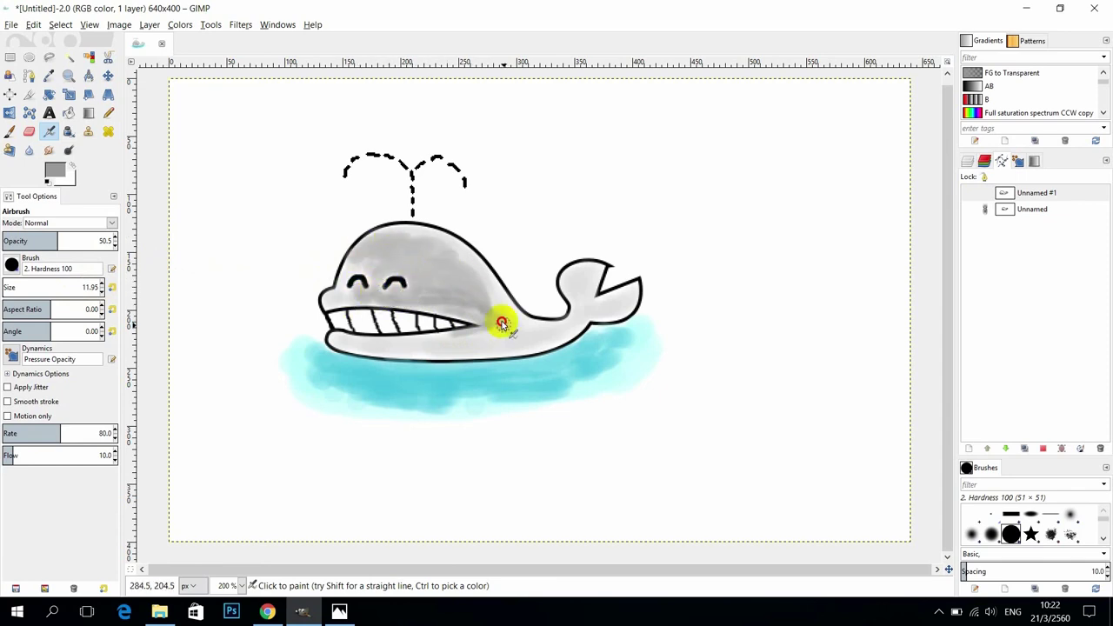
pyautogui.moveTo(502, 324)
pyautogui.mouseDown()
pyautogui.moveTo(462, 265)
pyautogui.moveTo(510, 321)
pyautogui.moveTo(507, 344)
pyautogui.moveTo(365, 344)
pyautogui.moveTo(445, 352)
pyautogui.moveTo(510, 314)
pyautogui.moveTo(559, 336)
pyautogui.moveTo(594, 297)
pyautogui.moveTo(570, 328)
pyautogui.moveTo(495, 354)
pyautogui.moveTo(426, 353)
pyautogui.moveTo(556, 338)
pyautogui.moveTo(439, 358)
pyautogui.moveTo(544, 352)
pyautogui.moveTo(513, 336)
pyautogui.moveTo(351, 350)
pyautogui.mouseUp()
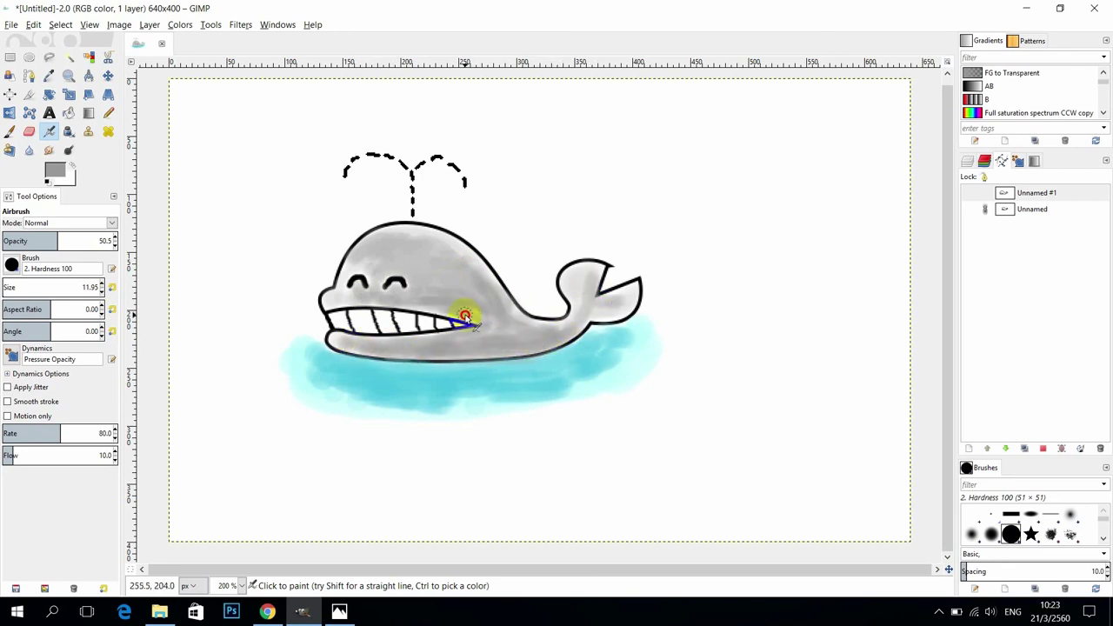
pyautogui.moveTo(484, 313)
pyautogui.mouseDown()
pyautogui.moveTo(436, 254)
pyautogui.moveTo(364, 254)
pyautogui.mouseUp()
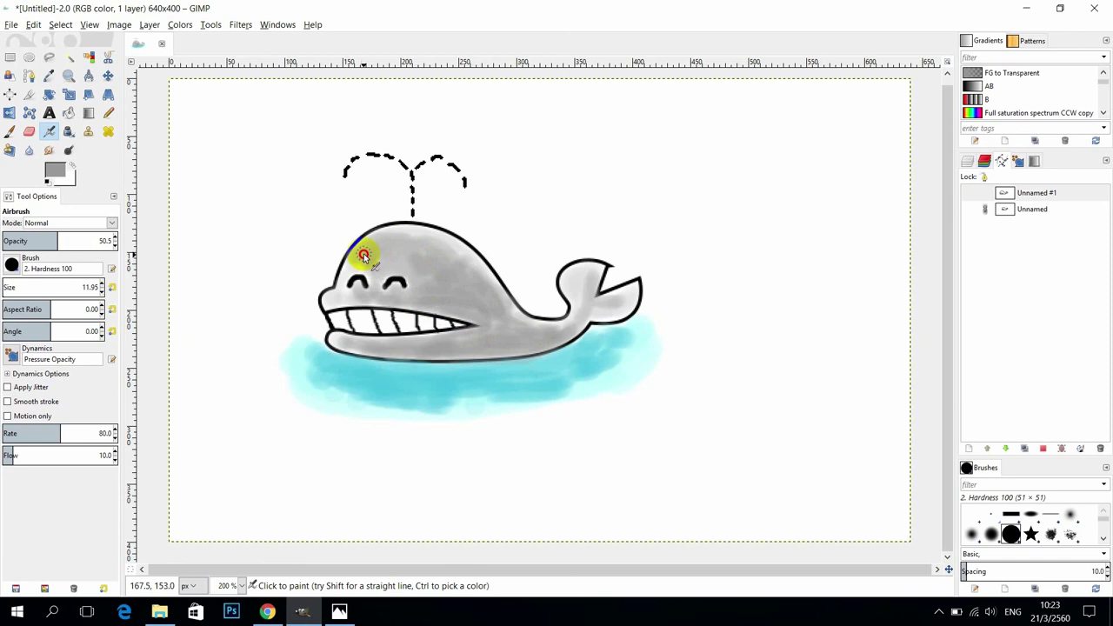
pyautogui.moveTo(496, 298)
pyautogui.mouseDown()
pyautogui.moveTo(587, 321)
pyautogui.moveTo(619, 308)
pyautogui.moveTo(463, 328)
pyautogui.mouseUp()
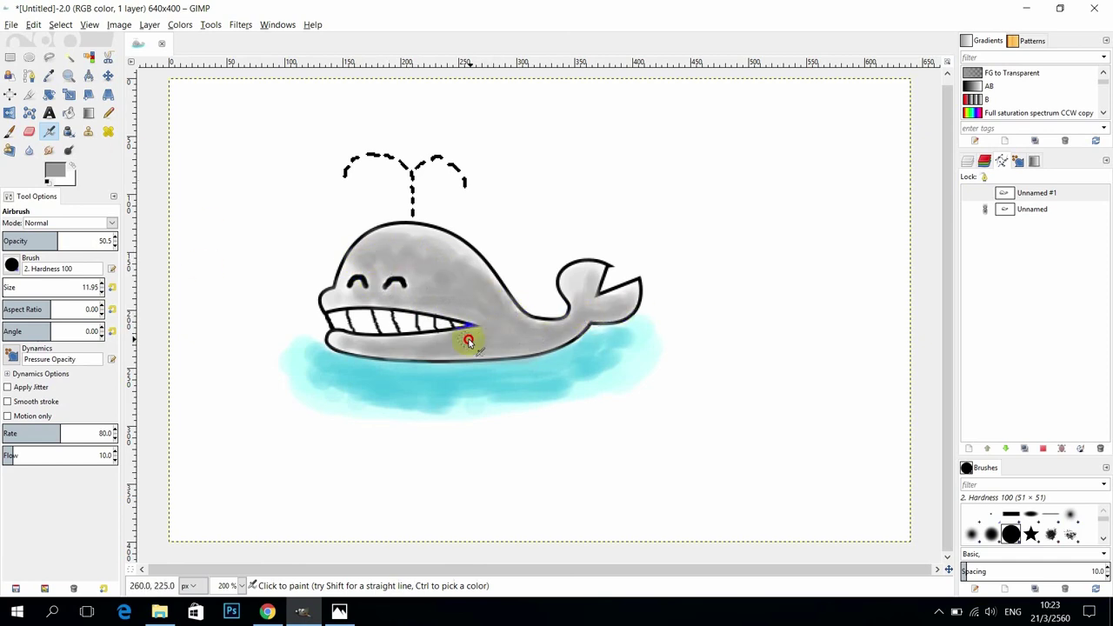
pyautogui.moveTo(619, 295)
pyautogui.mouseDown()
pyautogui.moveTo(587, 284)
pyautogui.moveTo(587, 303)
pyautogui.moveTo(590, 268)
pyautogui.moveTo(570, 296)
pyautogui.mouseUp()
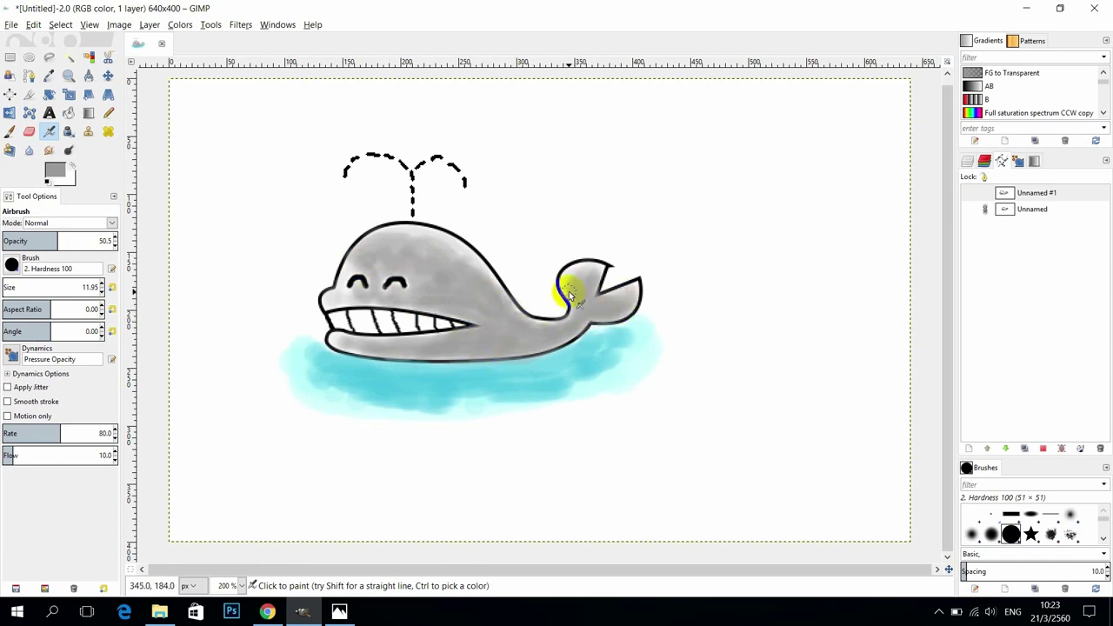
pyautogui.moveTo(356, 348); pyautogui.dragTo(355, 292)
# Soften the shading on the whale's head, back and lower jaw with light gray d7d7d7 airbrushed at 15.3 opacity
pyautogui.click(55, 171)
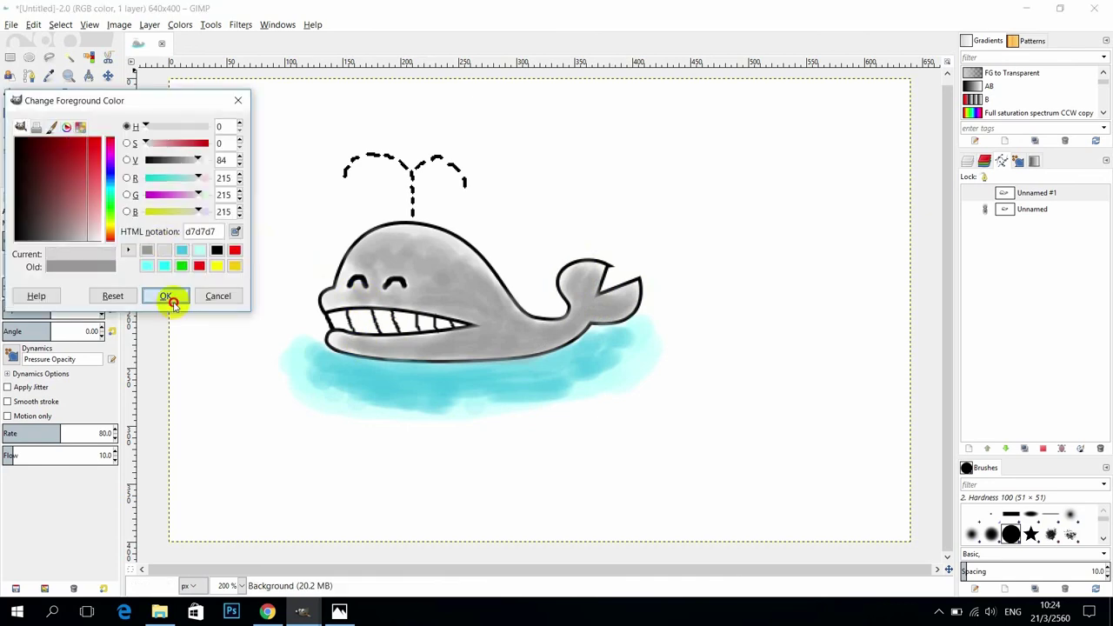
pyautogui.click(169, 295)
pyautogui.click(50, 241)
pyautogui.moveTo(3, 247); pyautogui.dragTo(20, 243)
pyautogui.moveTo(357, 246)
pyautogui.mouseDown()
pyautogui.moveTo(399, 235)
pyautogui.moveTo(346, 263)
pyautogui.mouseUp()
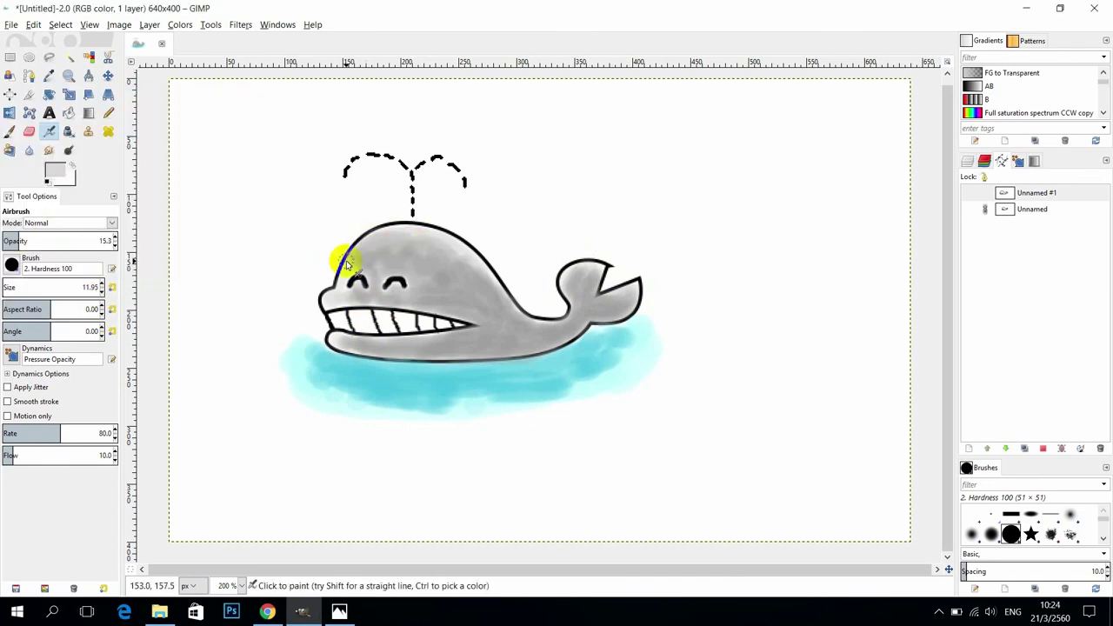
pyautogui.moveTo(349, 303)
pyautogui.mouseDown()
pyautogui.moveTo(363, 255)
pyautogui.moveTo(437, 239)
pyautogui.moveTo(493, 283)
pyautogui.mouseUp()
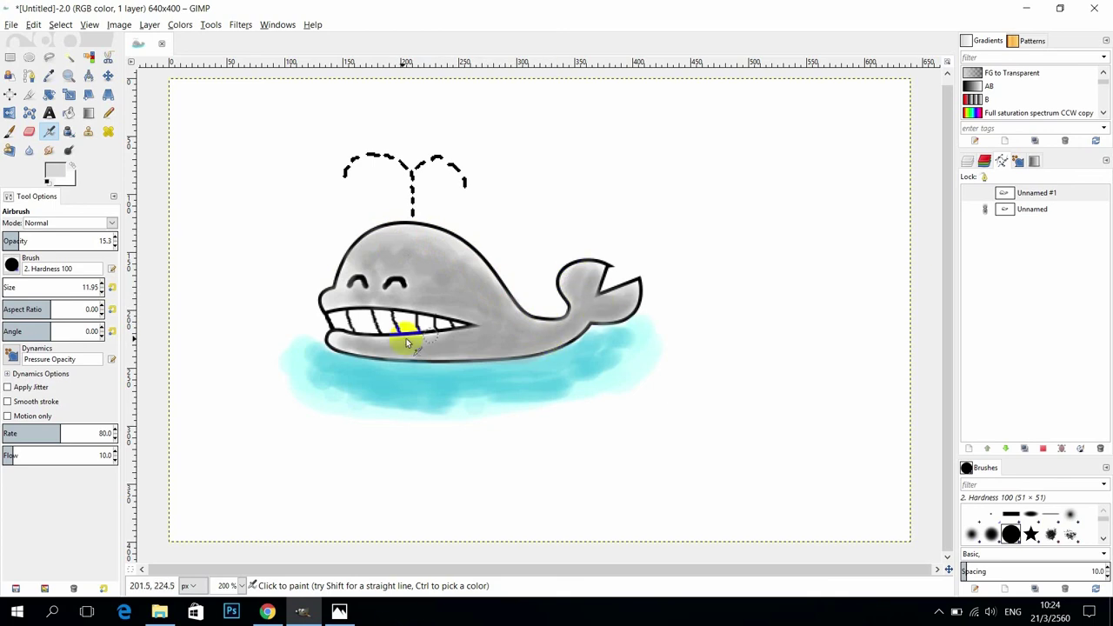
pyautogui.moveTo(406, 342); pyautogui.dragTo(339, 342)
# Set the foreground color to bright cyan and airbrush the water from jaw to tail at 15.3 opacity and brush size 11.95
pyautogui.click(58, 169)
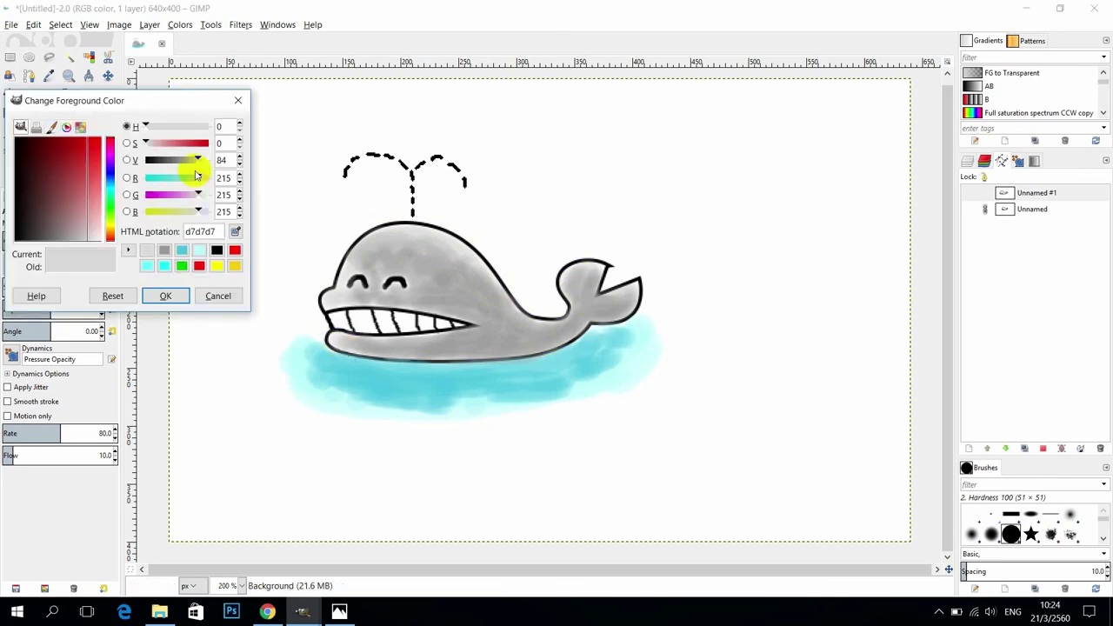
pyautogui.click(180, 249)
pyautogui.click(168, 295)
pyautogui.moveTo(316, 362)
pyautogui.mouseDown()
pyautogui.moveTo(443, 405)
pyautogui.moveTo(504, 408)
pyautogui.moveTo(613, 343)
pyautogui.moveTo(657, 370)
pyautogui.mouseUp()
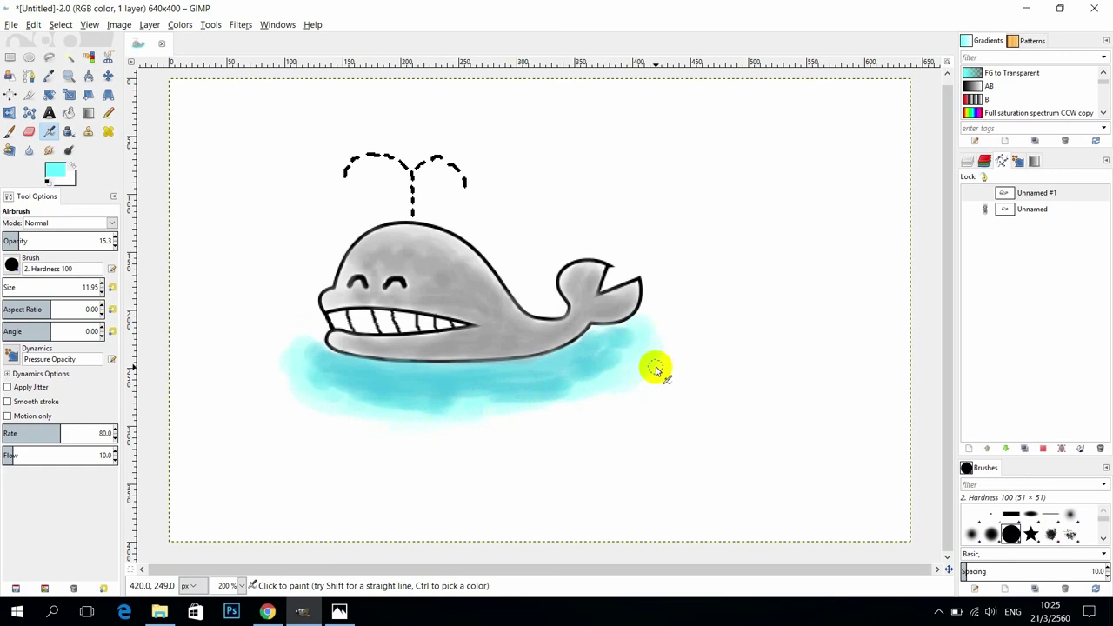